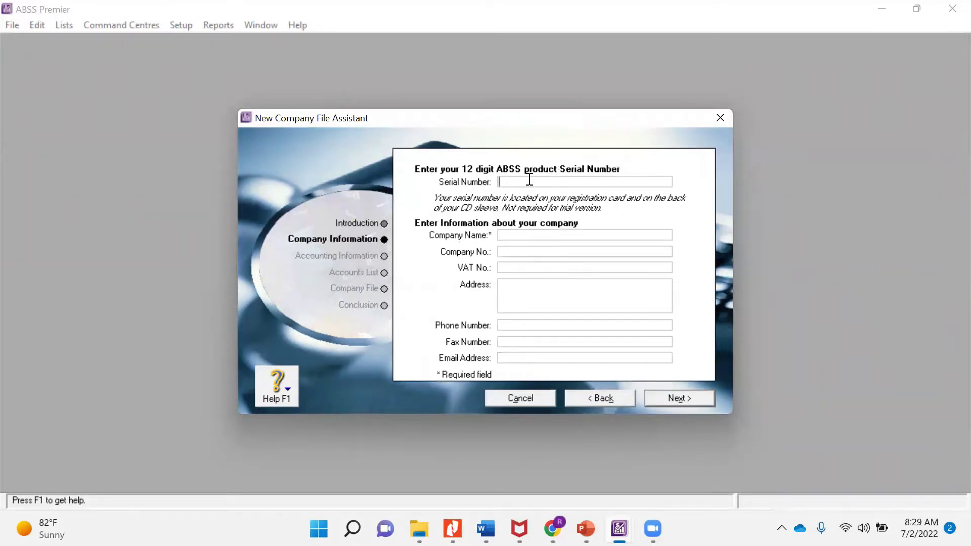
Enter PT C as the company name and Indonesia as the address, checking the case slide, and continue to the accounting information
left_click(511, 234)
type("PT C")
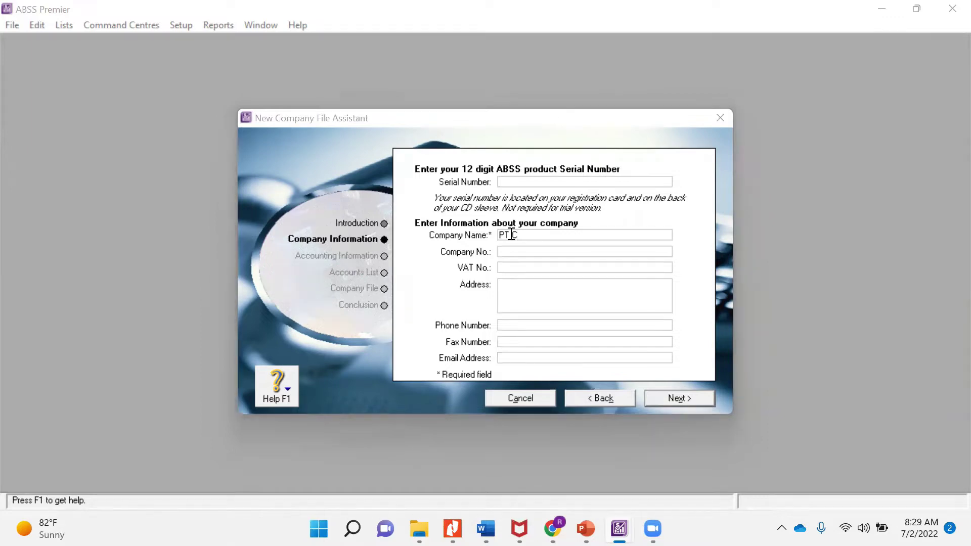
key("alt+Tab")
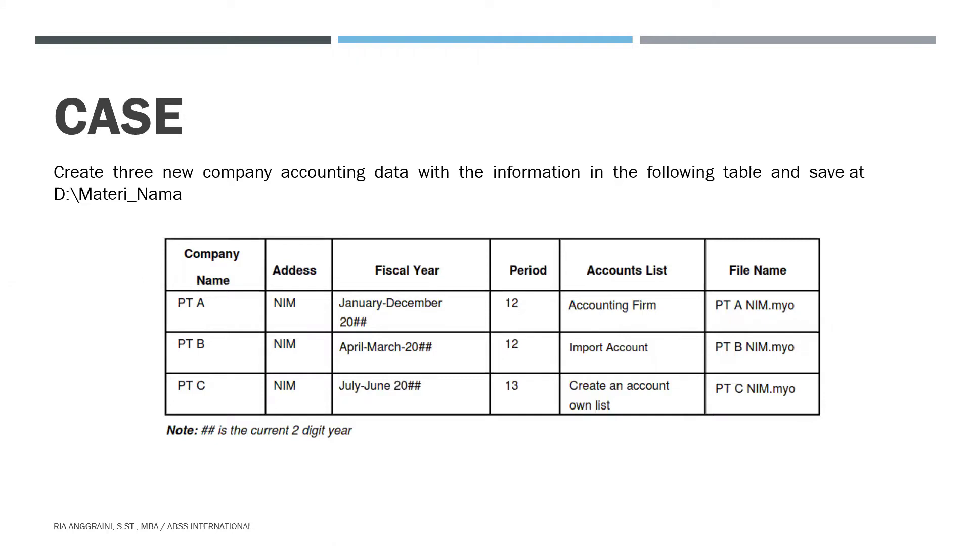
key("alt+Tab")
left_click(517, 288)
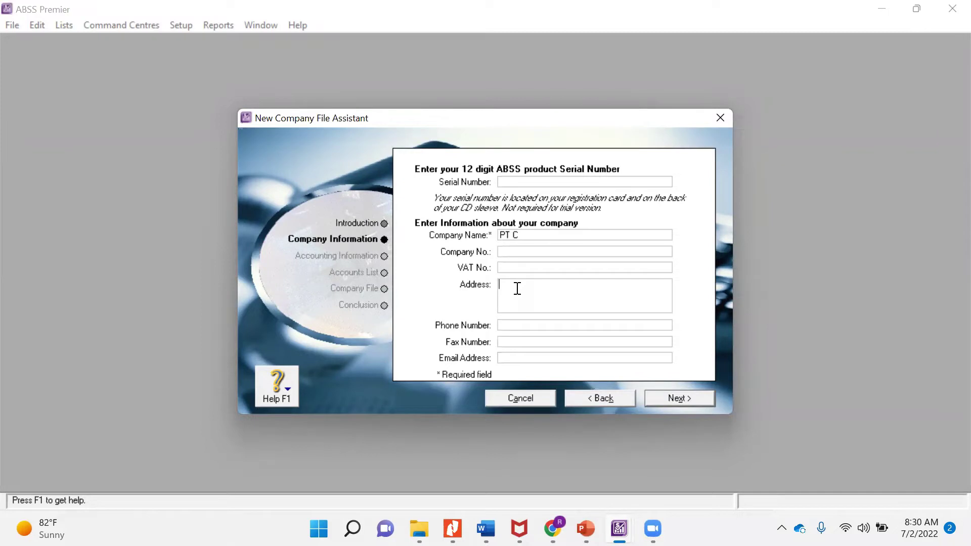
type("Indonesia")
left_click(666, 399)
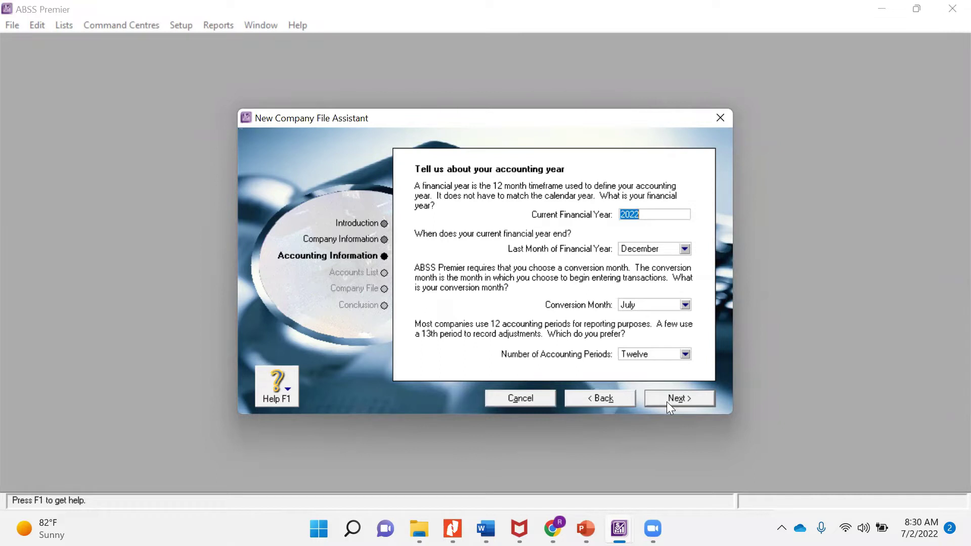
Set the current financial year to 2021 and check PT C's fiscal year on the case slide
left_click(652, 214)
key("BackSpace")
type("1")
key("alt+Tab")
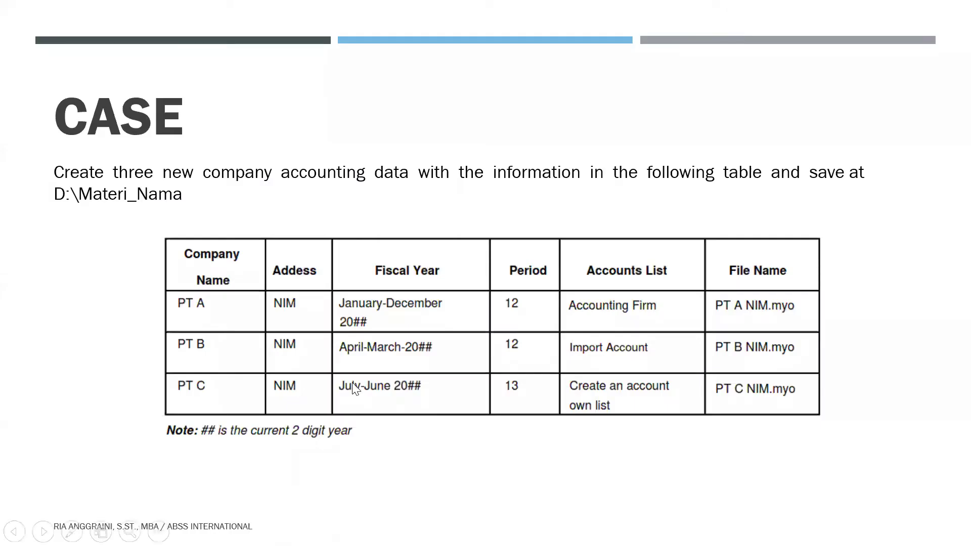
key("alt+Tab")
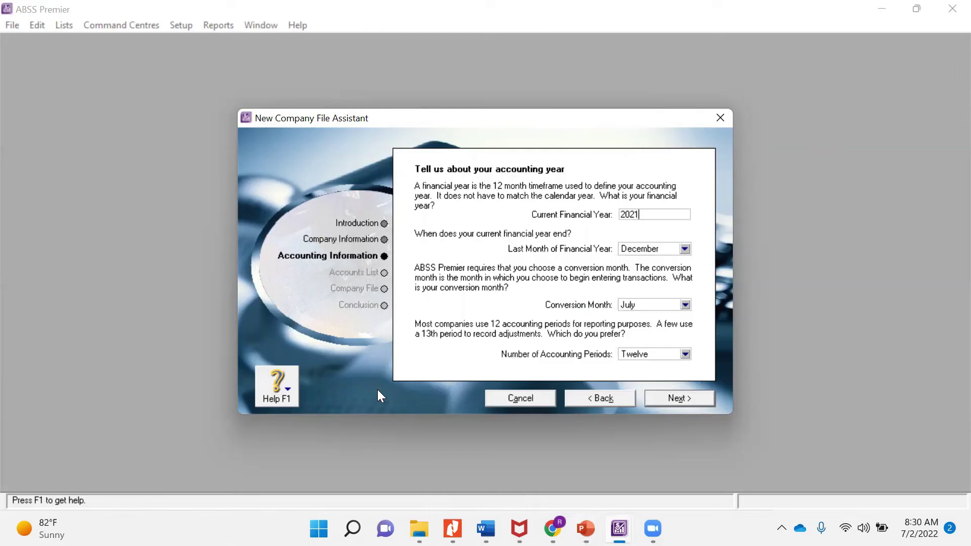
Set June as the last month of the financial year with July conversion and thirteen accounting periods, and confirm the accounting information
left_click(663, 249)
left_click(660, 312)
left_click(663, 355)
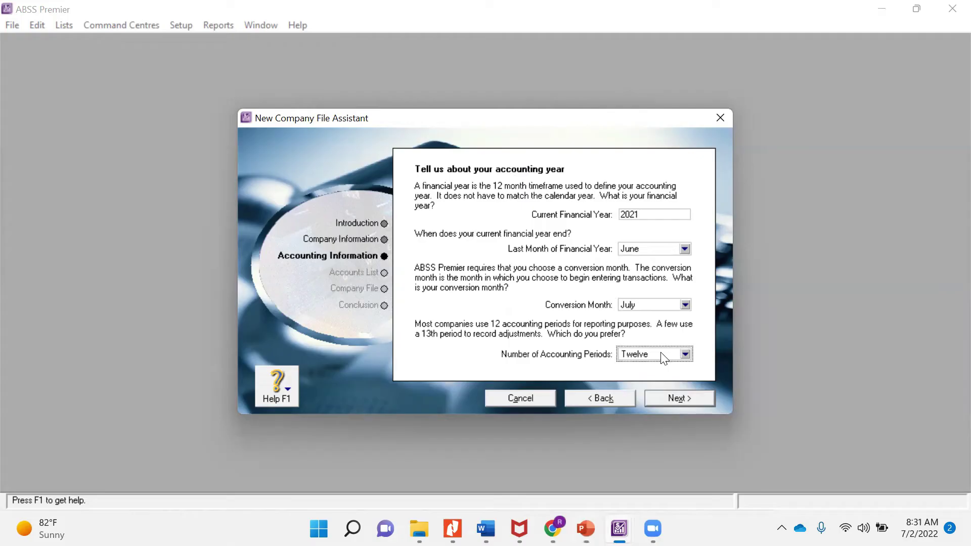
left_click(658, 356)
left_click(654, 379)
left_click(667, 397)
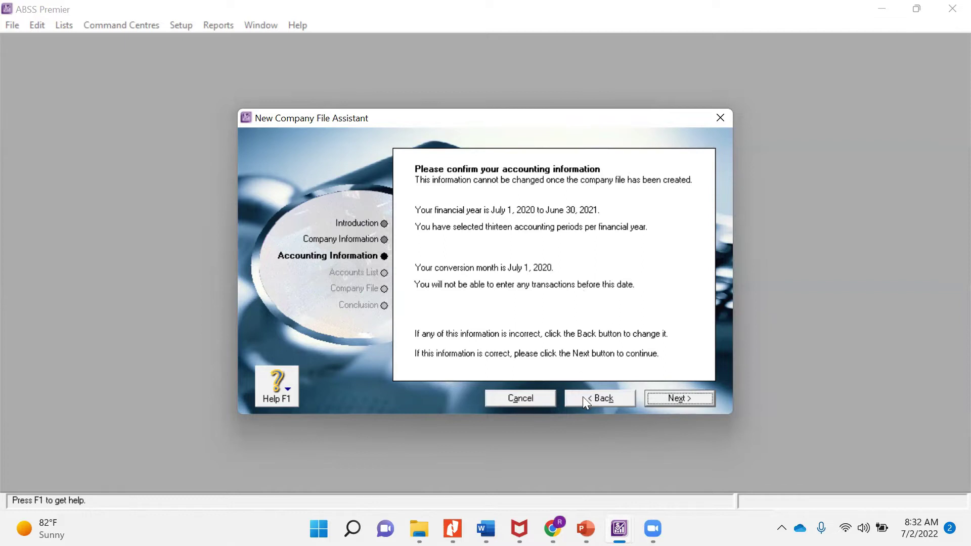
left_click(660, 397)
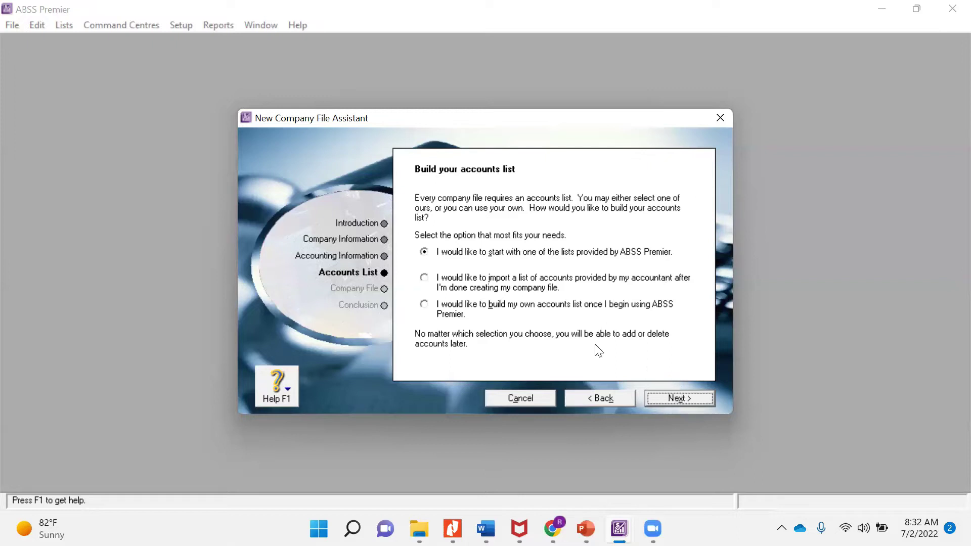
Review the industry classifications and the service business types offered with the provided accounts lists, keeping Service and Accounting Firm
left_click(668, 396)
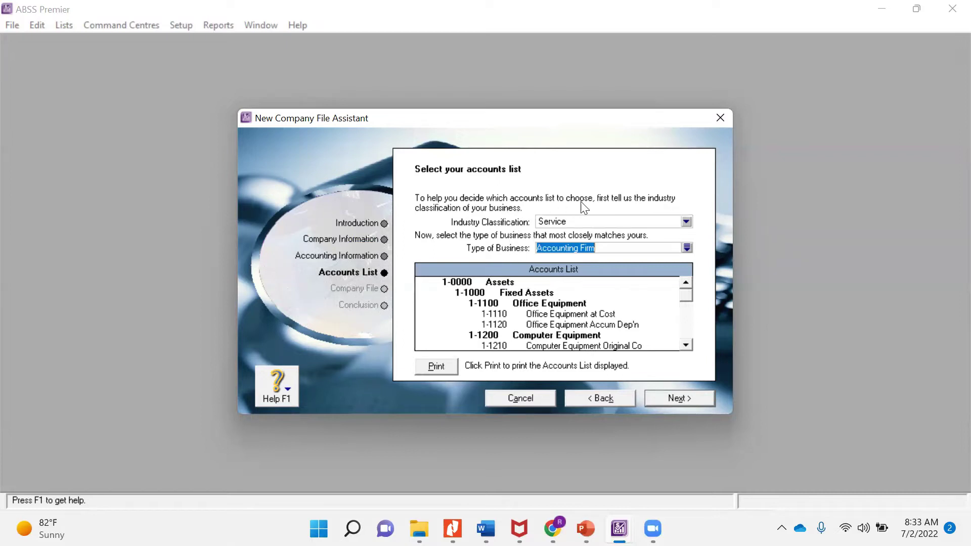
left_click(629, 223)
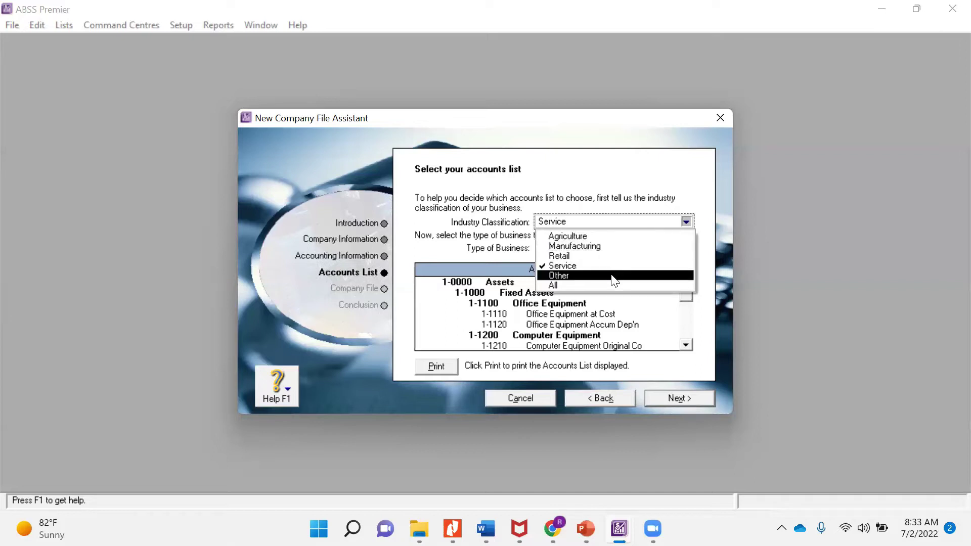
left_click(711, 316)
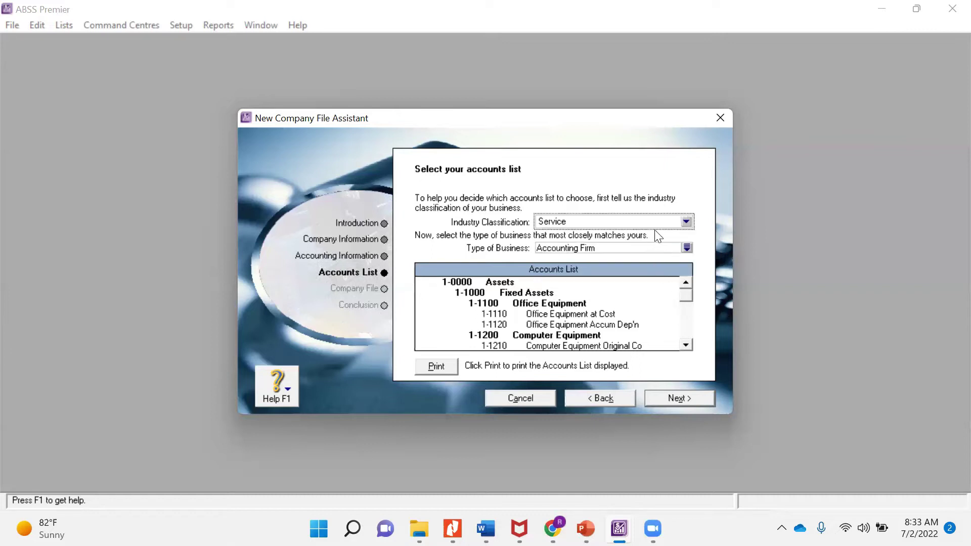
left_click(687, 248)
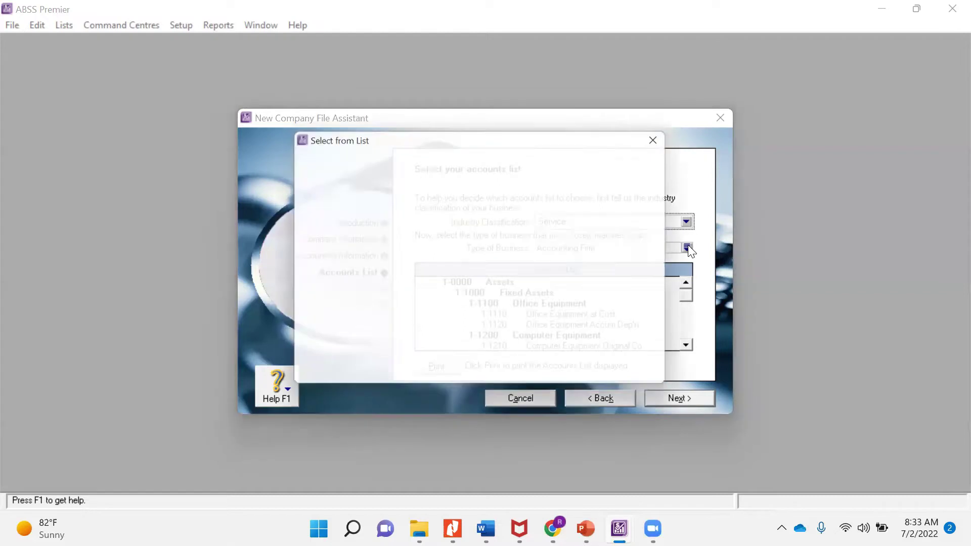
scroll(439, 244, "down", 7)
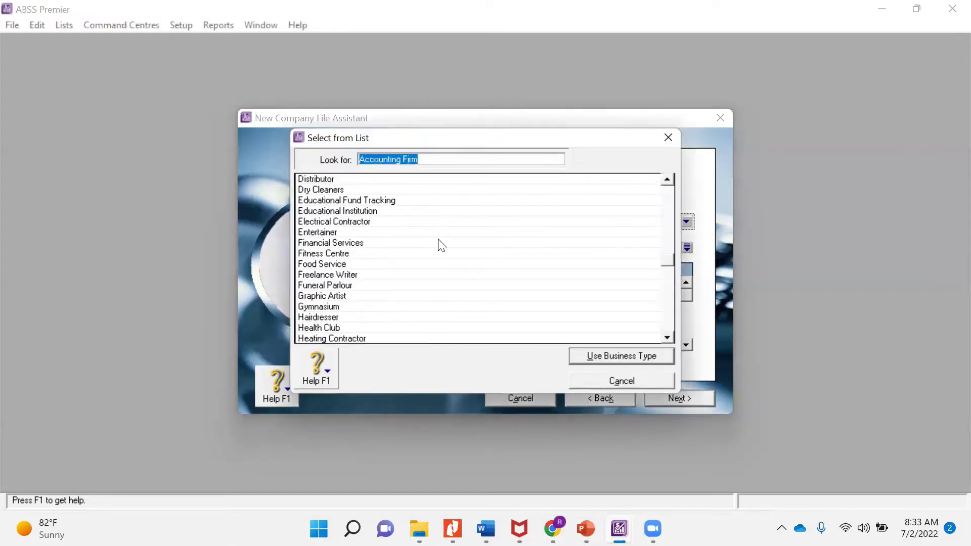
scroll(439, 244, "down", 10)
scroll(439, 245, "up", 17)
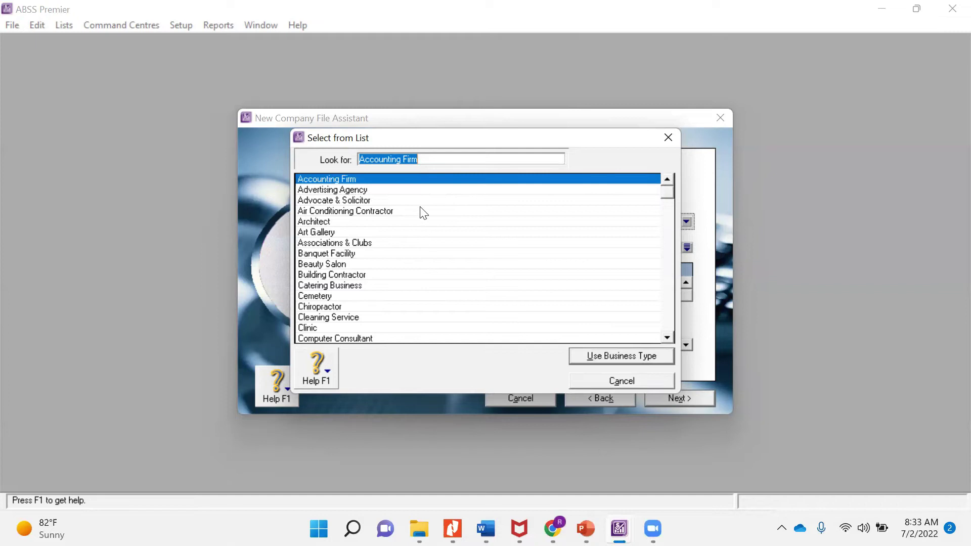
left_click(643, 355)
Examine the accounts in the provided Accounting Firm list and return to the choices for building the accounts list
left_click(686, 345)
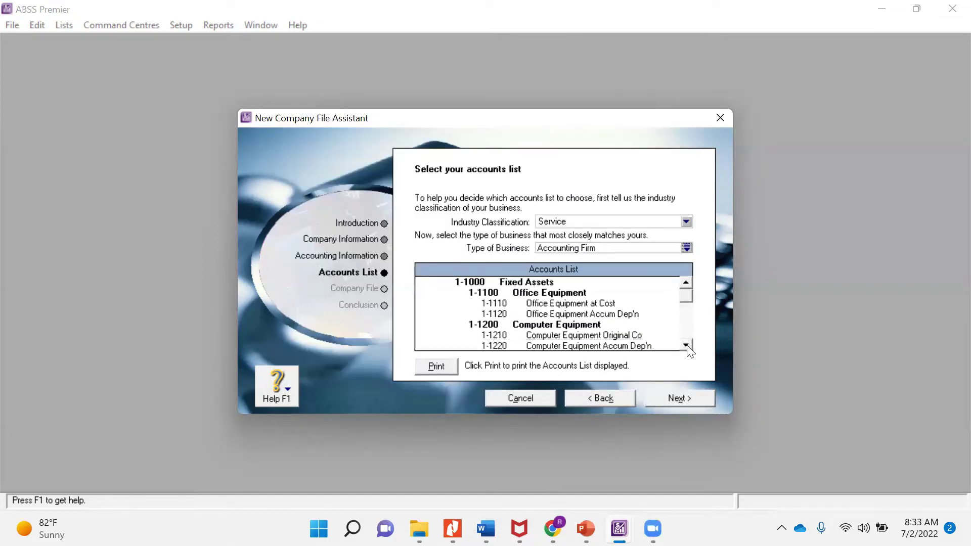
left_click(686, 345)
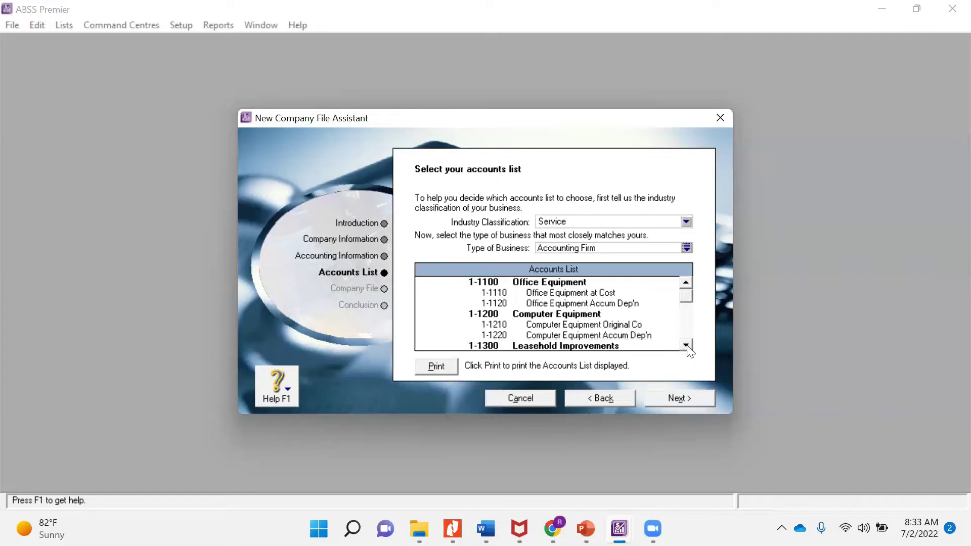
scroll(689, 349, "down", 10)
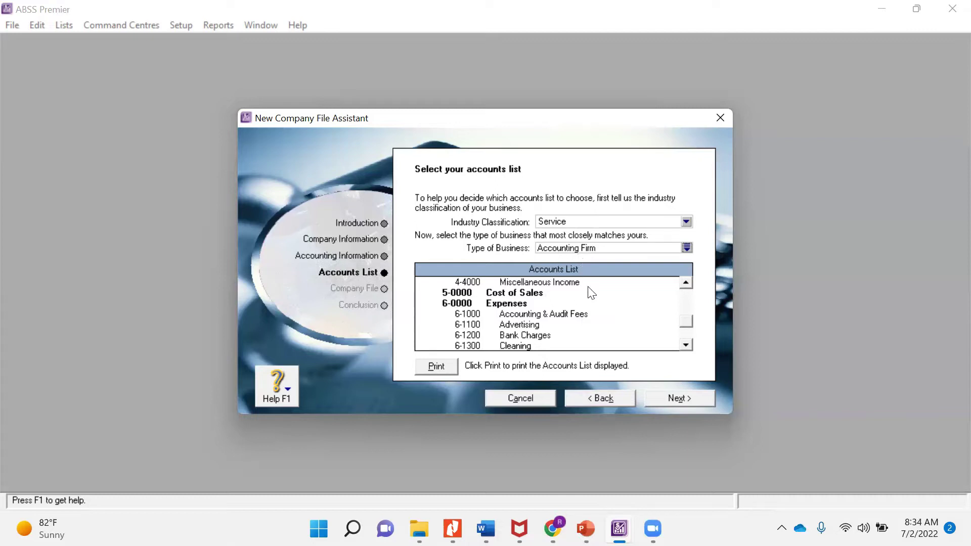
left_click(605, 399)
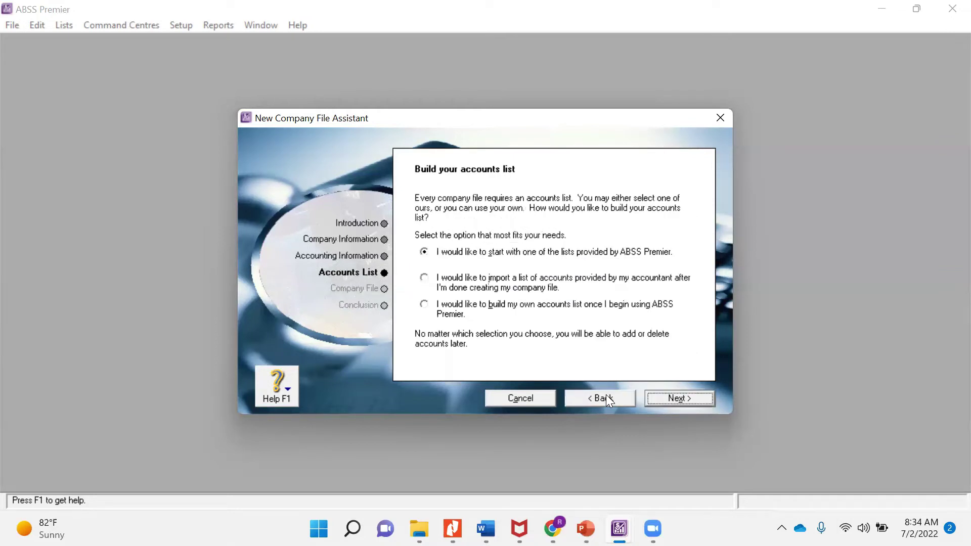
Choose to build your own accounts list once you begin using ABSS Premier, and continue to the company file stage
left_click(429, 282)
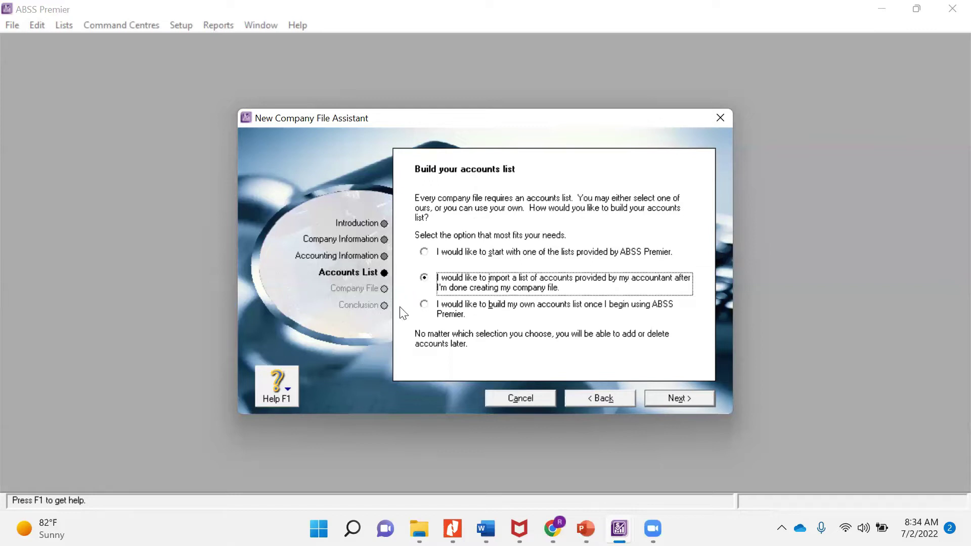
left_click(424, 305)
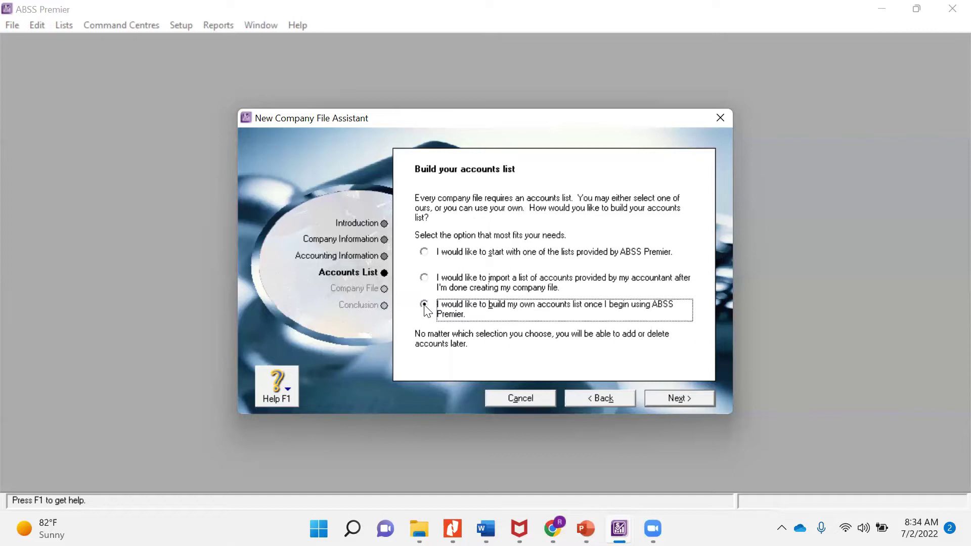
left_click(681, 400)
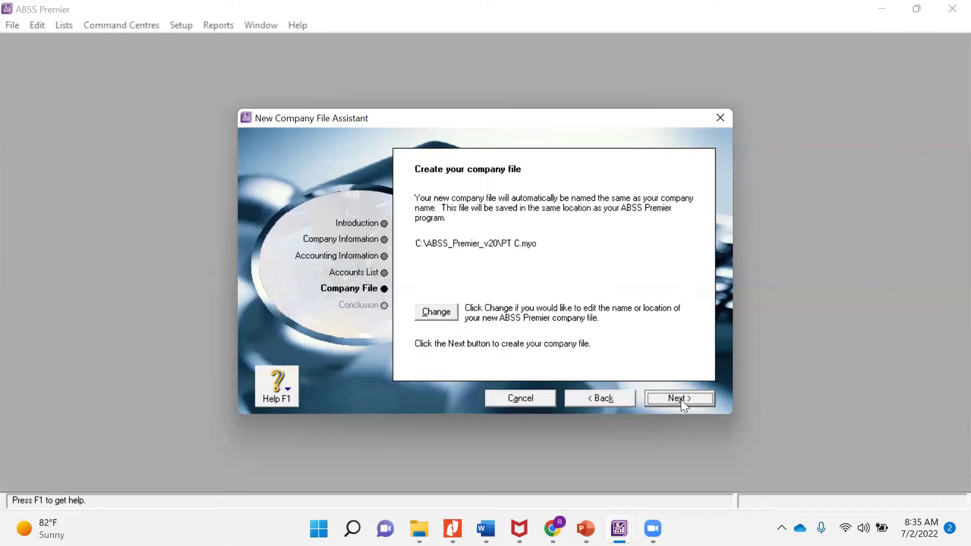
Create the company file as PT C_Original in the PT C folder on drive D and open its Command Centre
left_click(438, 315)
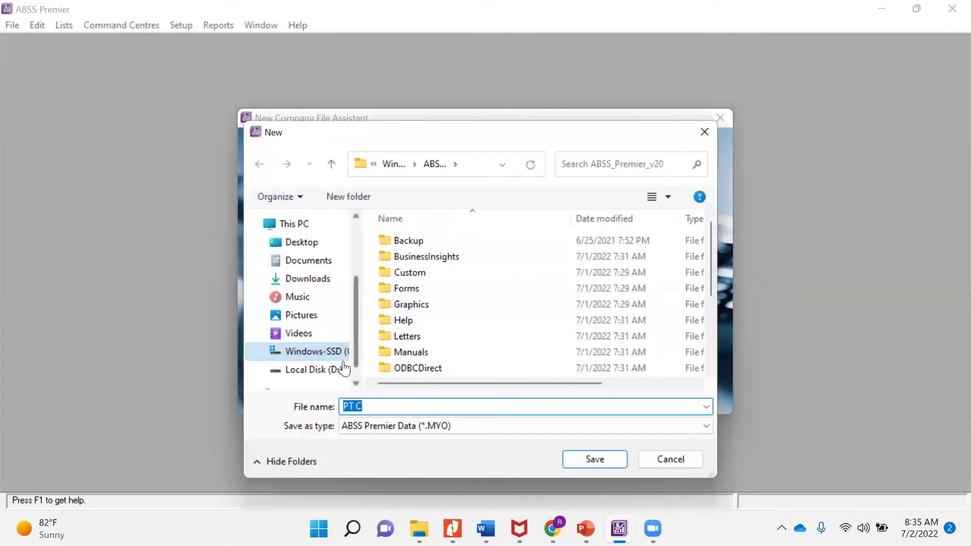
left_click(328, 372)
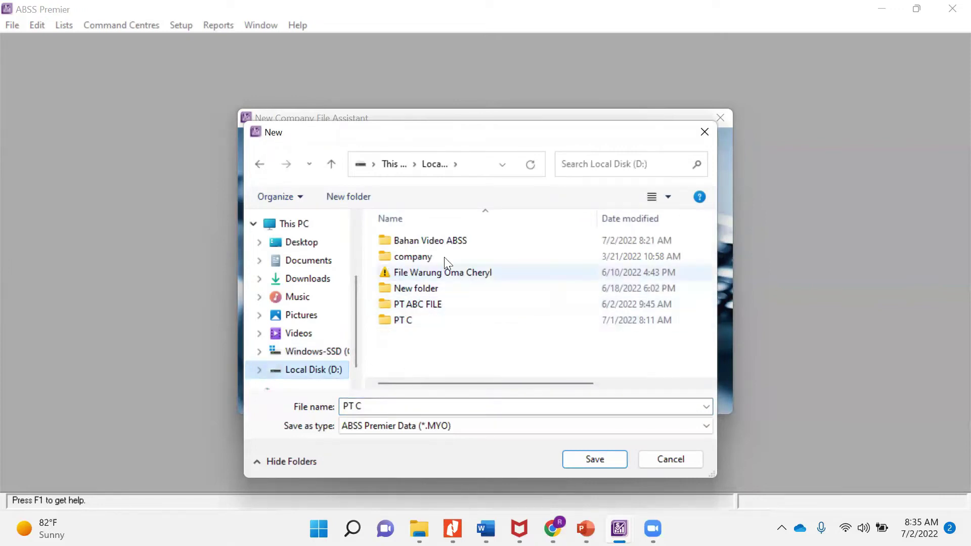
double_click(394, 327)
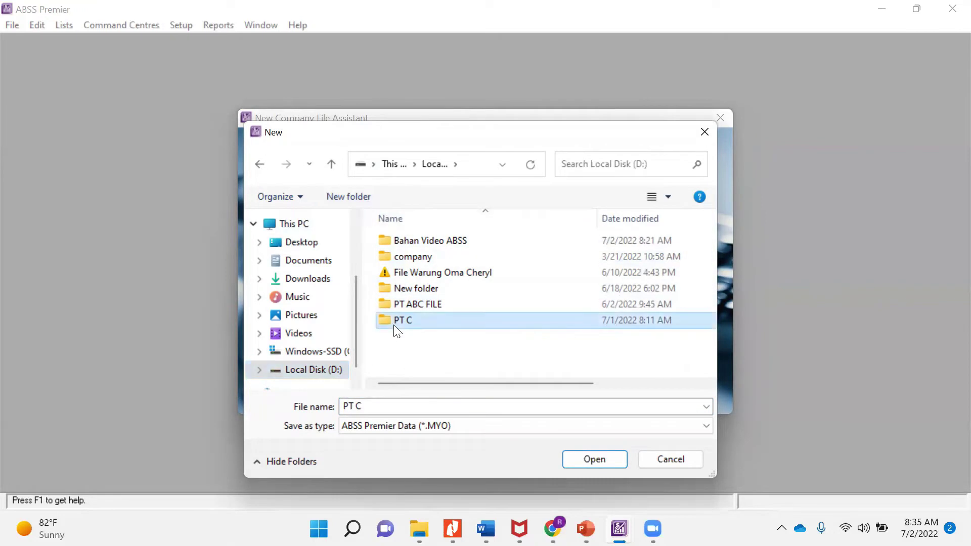
left_click(373, 404)
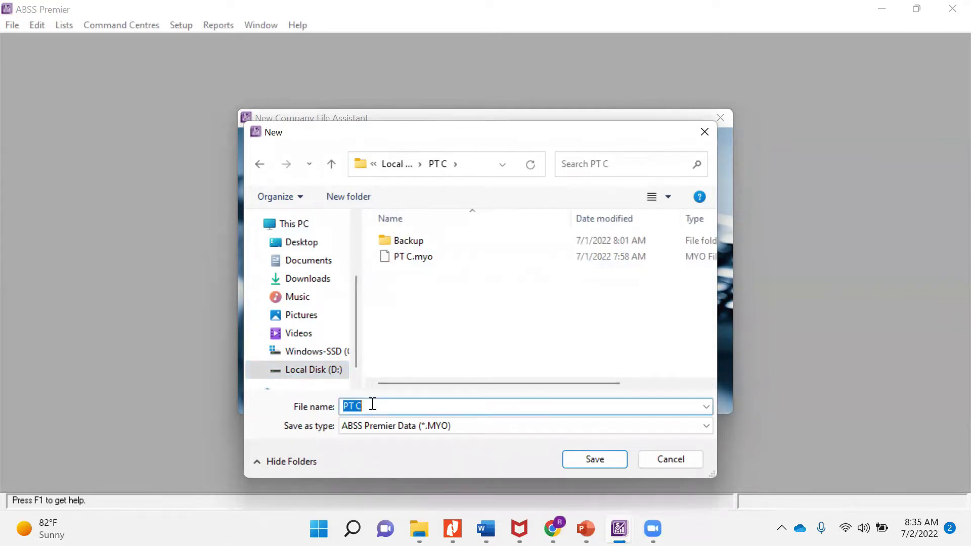
left_click(373, 404)
type("_Original")
left_click(602, 455)
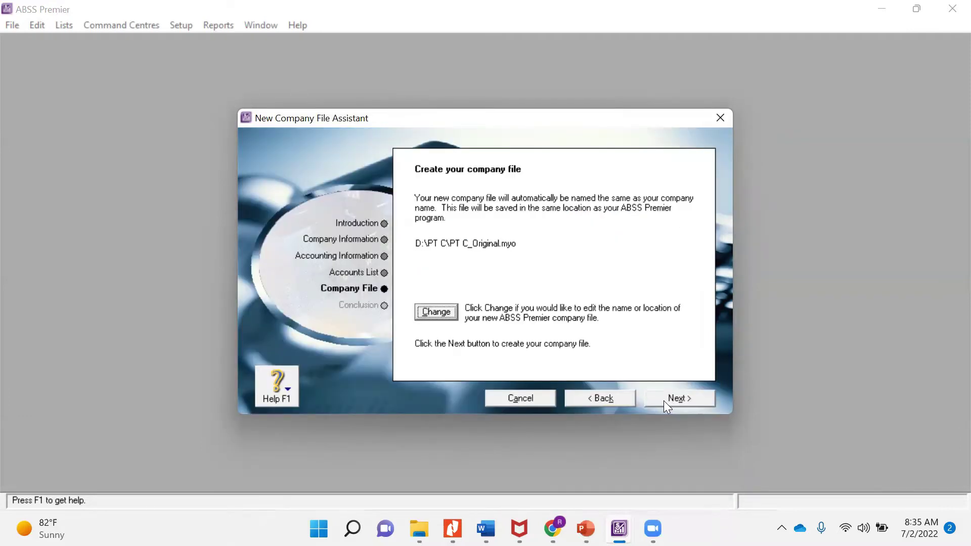
left_click(663, 401)
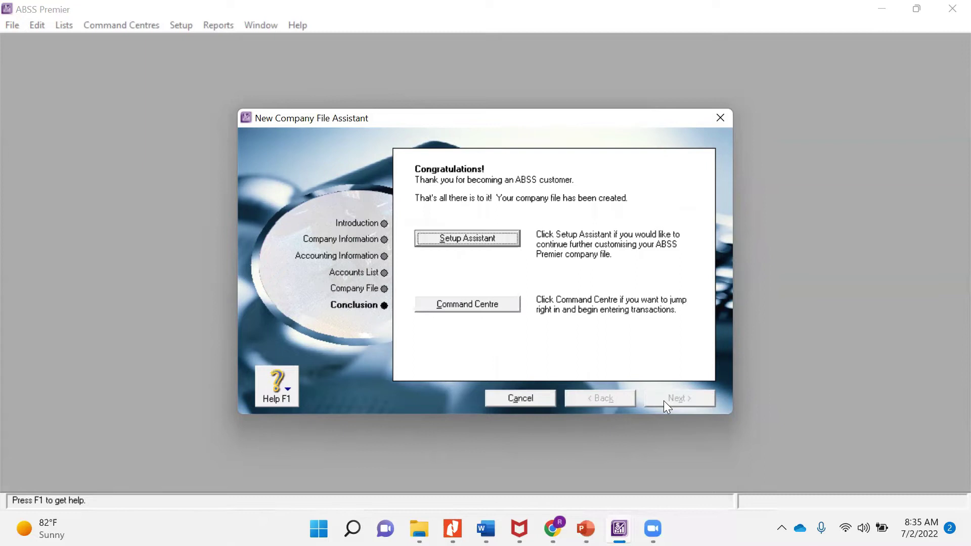
left_click(486, 306)
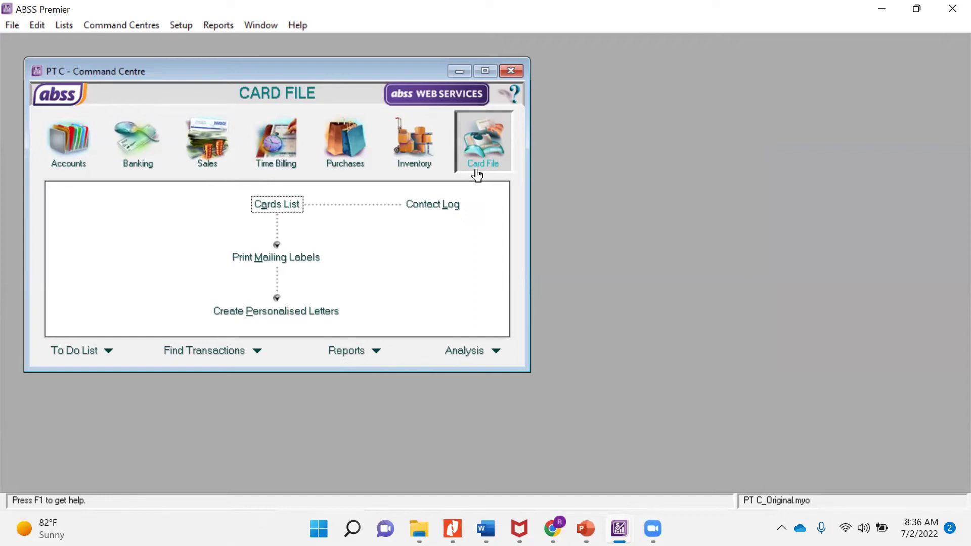
Check the category data on the PowerPoint case slide and start a new record in ABSS Premier's categories list
key("alt+Tab")
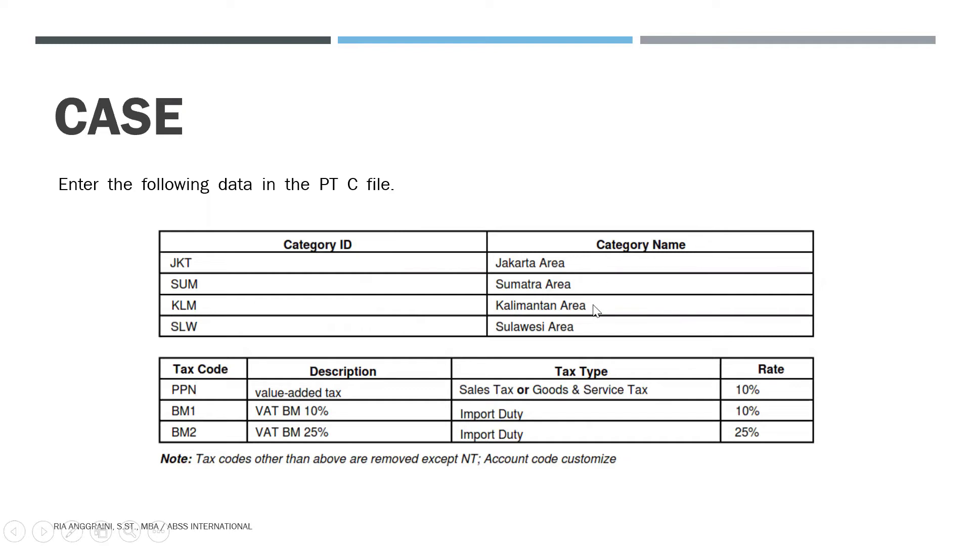
key("alt+Tab")
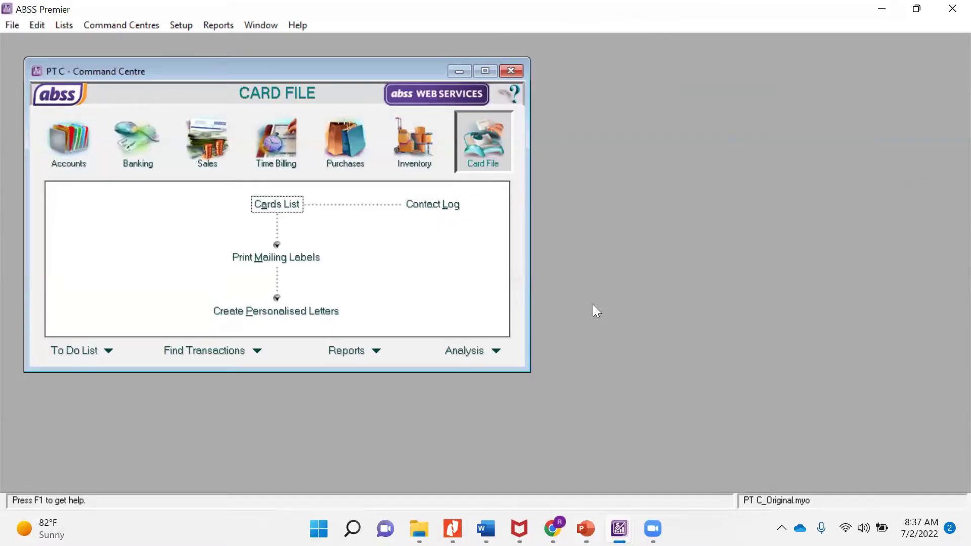
left_click(68, 24)
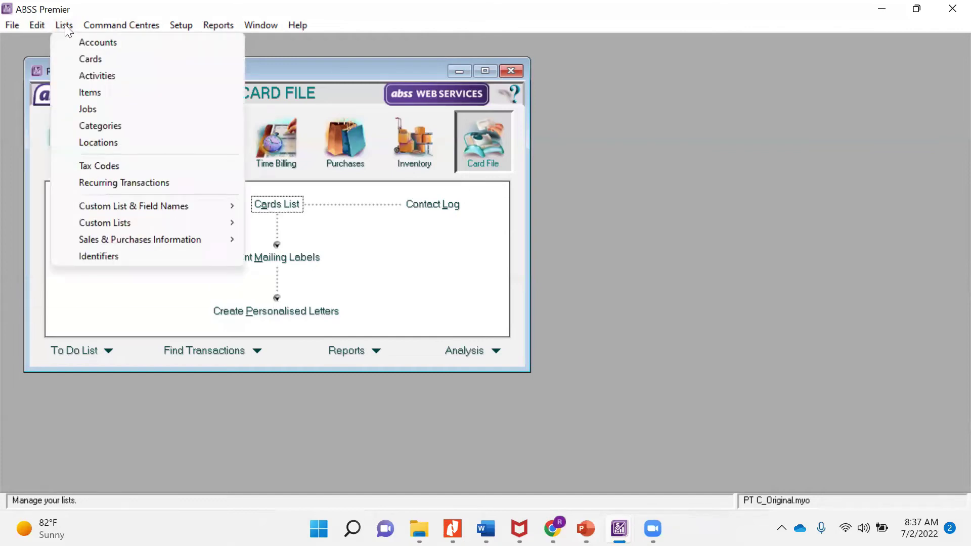
left_click(95, 128)
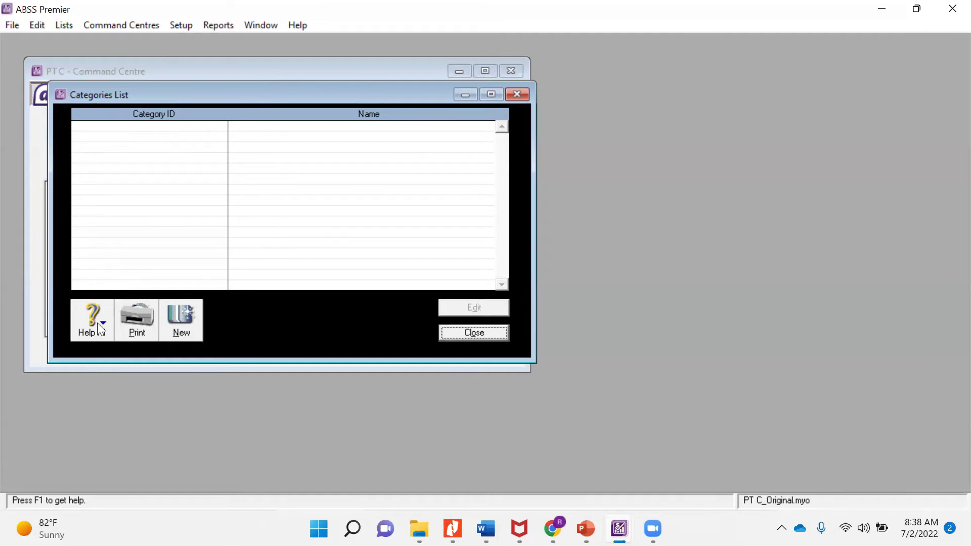
left_click(182, 322)
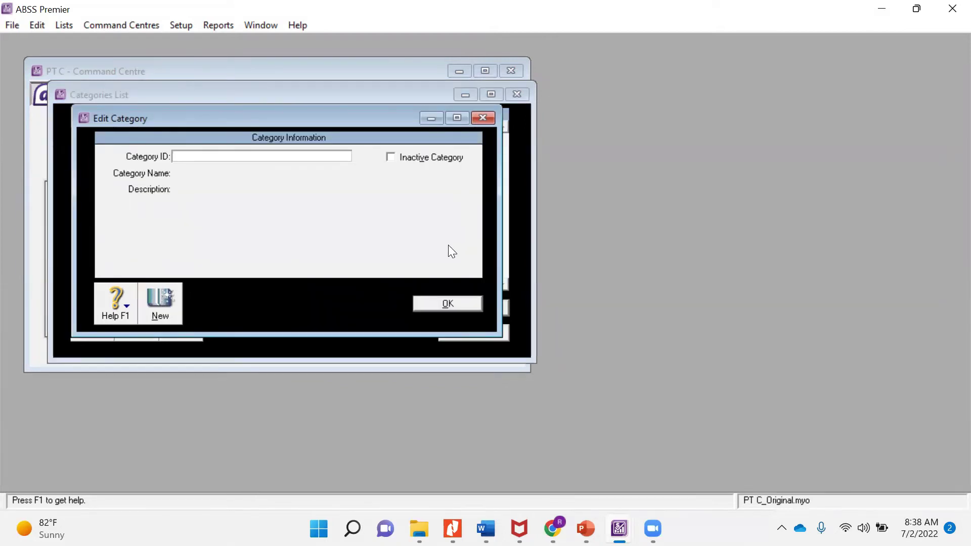
left_click(217, 156)
Fill in the first category from the case slide with ID JKT and name Jakarta Area
mouse_move(586, 528)
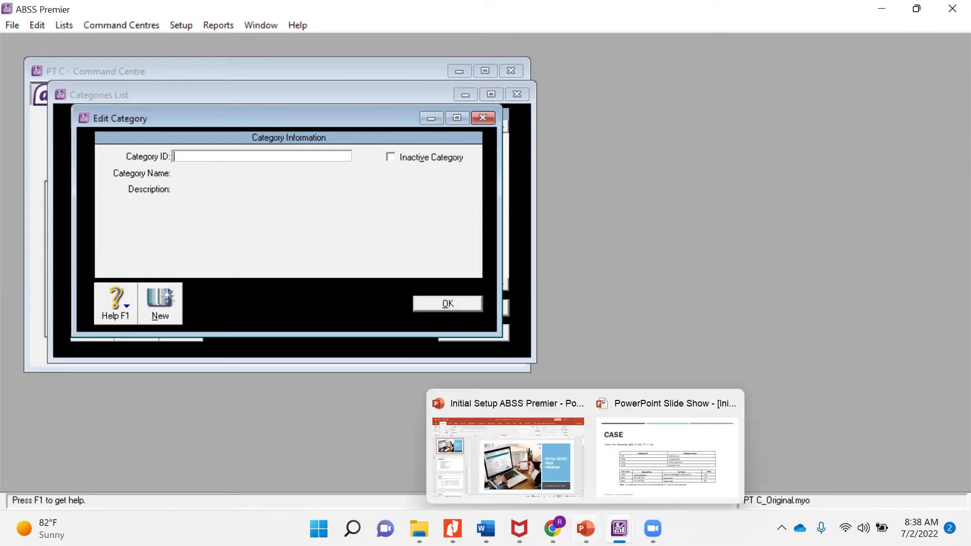
left_click(666, 455)
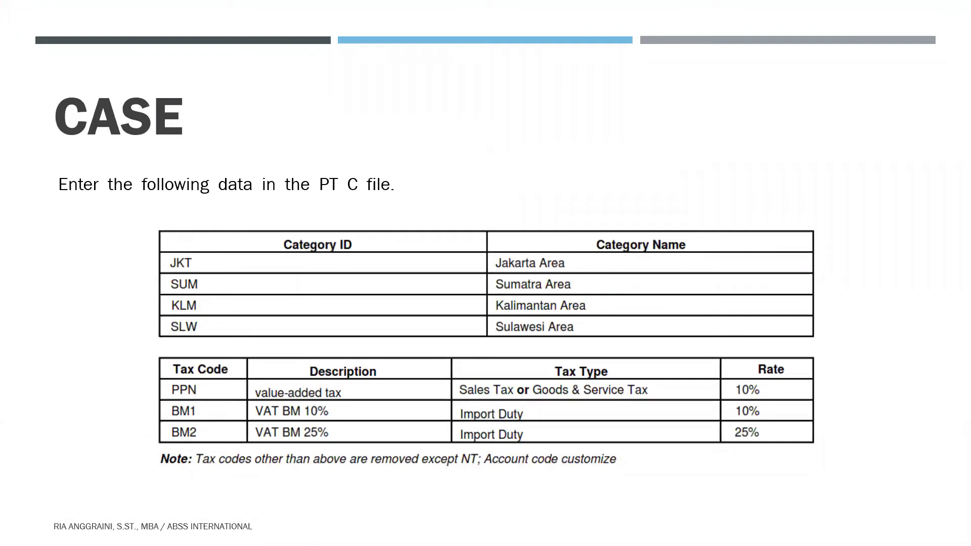
key("alt+Tab")
type("JKT")
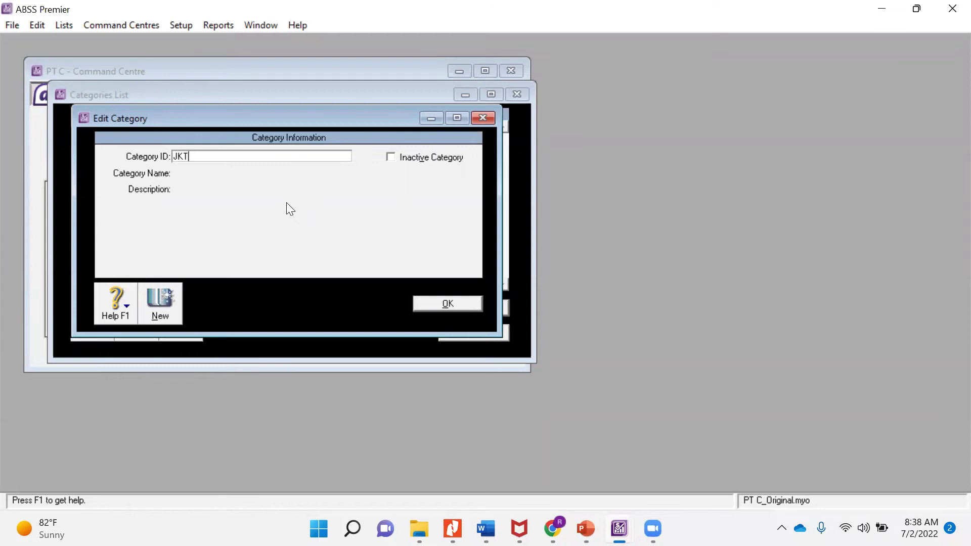
key("Tab")
key("alt+Tab")
key("alt+Tab")
type("Jakarte")
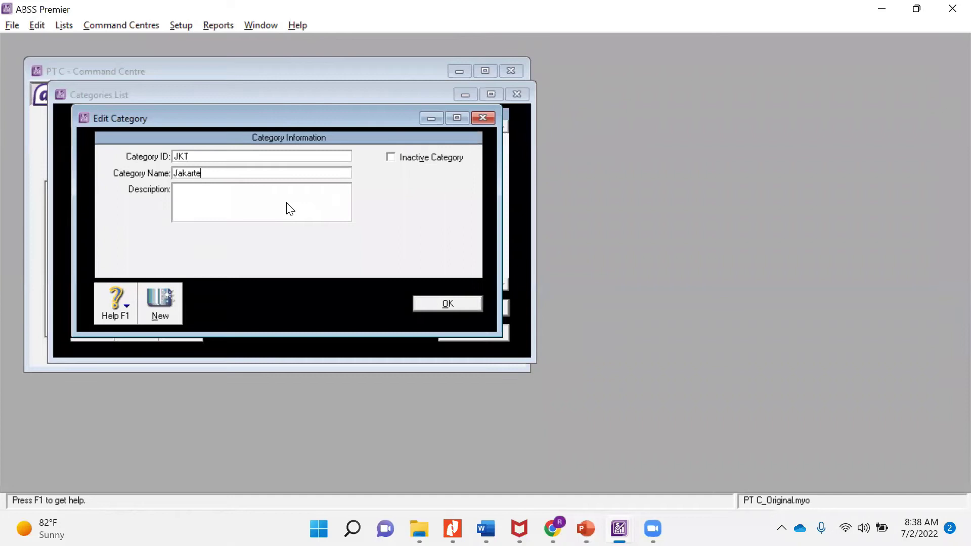
key("BackSpace")
type("a Area")
Add a second category with ID SUM and name Sumatra Area, and return to the categories list
left_click(166, 300)
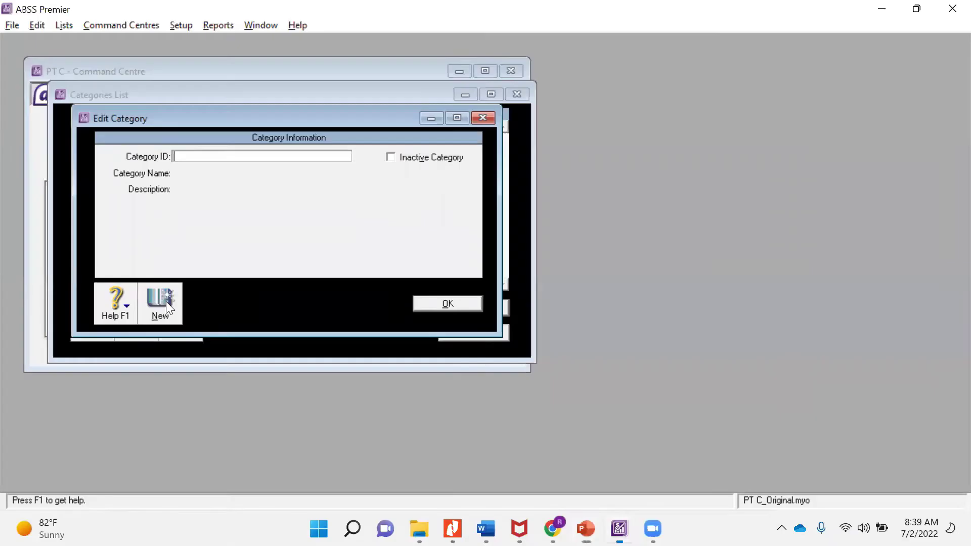
type("SUM")
key("Tab")
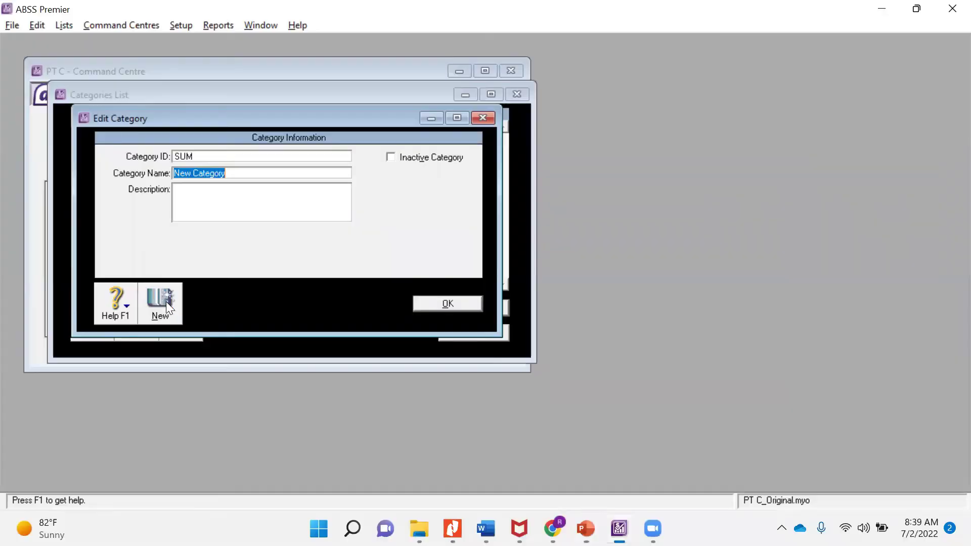
type("Sumatra Area")
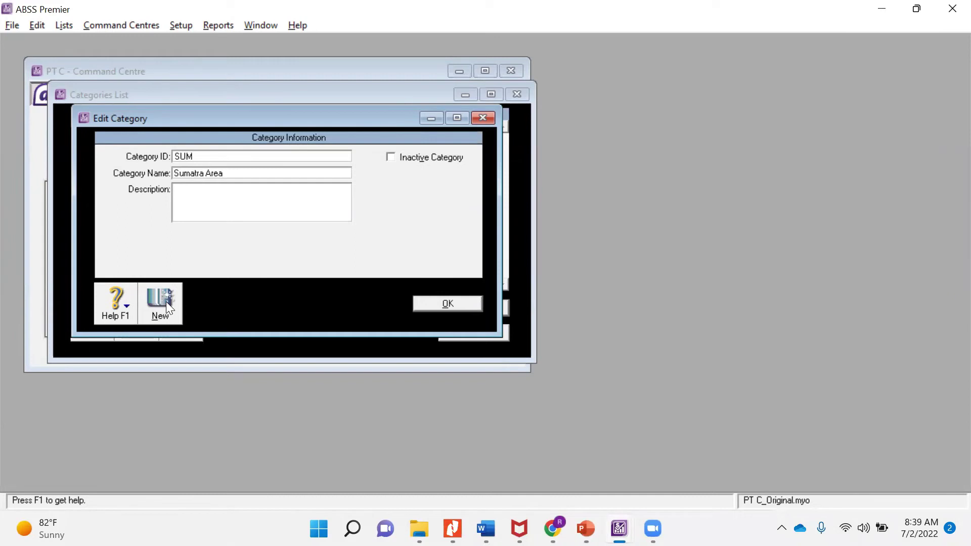
left_click(463, 303)
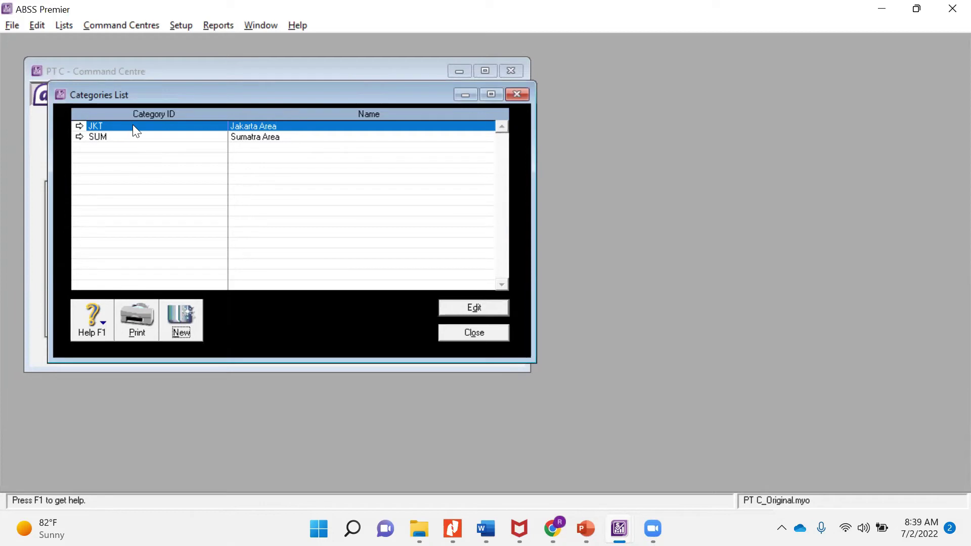
View the SUM category's record through both ways of opening it from the categories list, and close it without changes
left_click(132, 137)
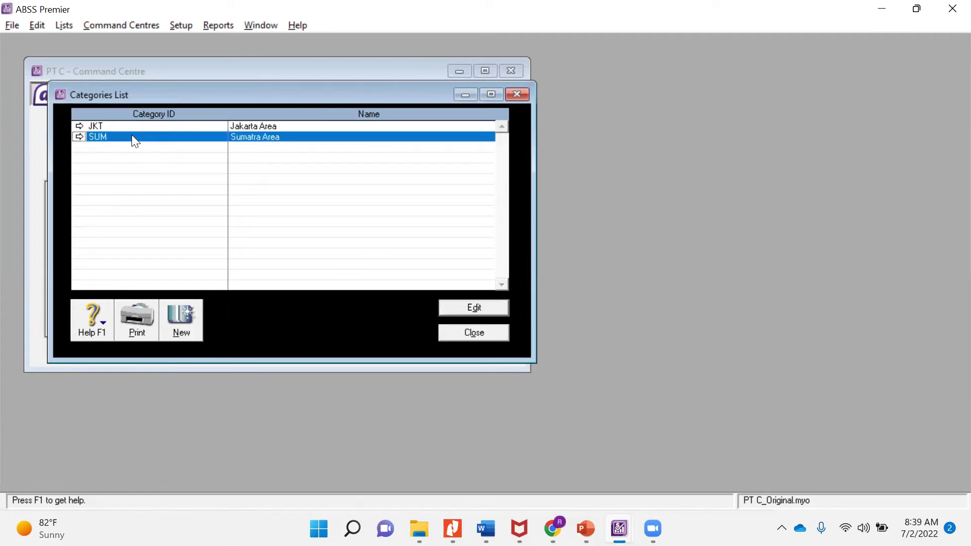
left_click(465, 313)
left_click(492, 120)
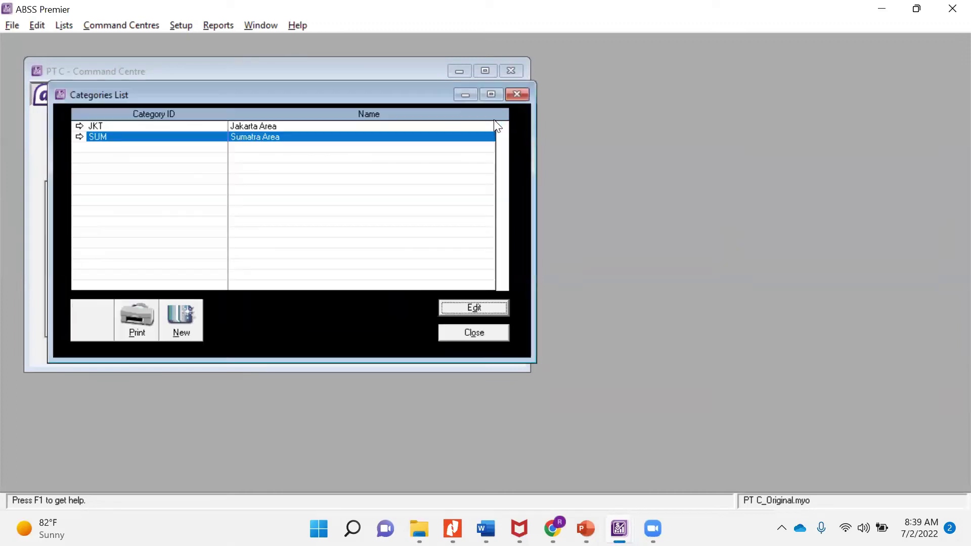
left_click(80, 137)
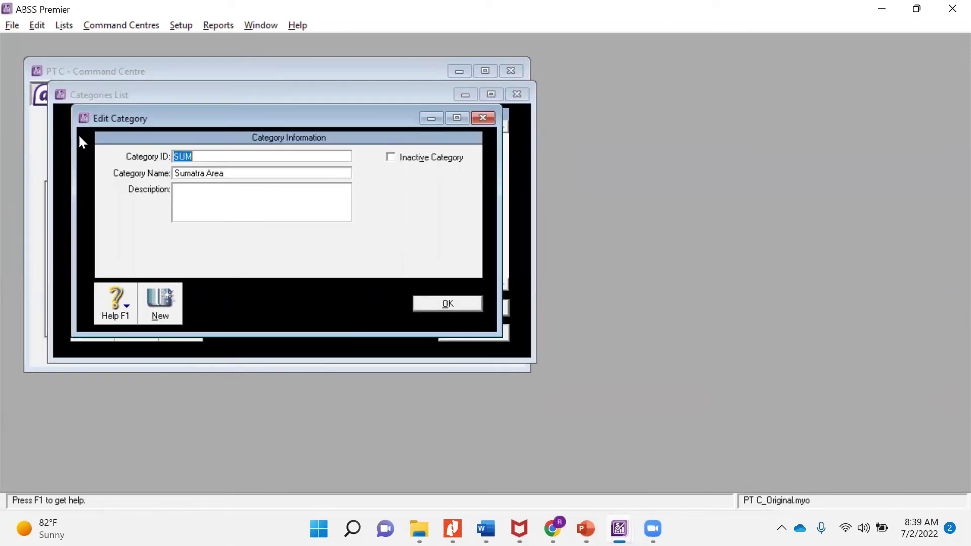
left_click(433, 301)
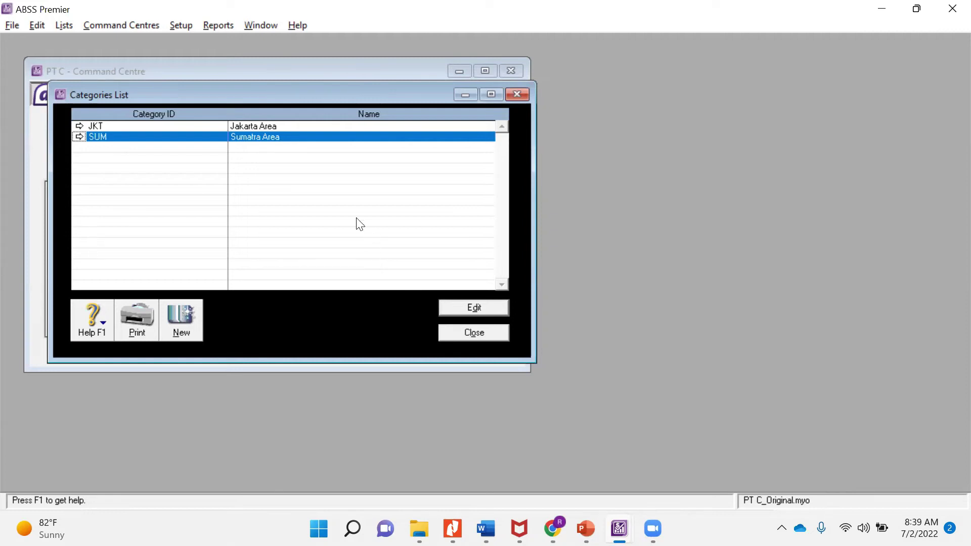
Delete the SUM category from its record and close the categories list
left_click(79, 138)
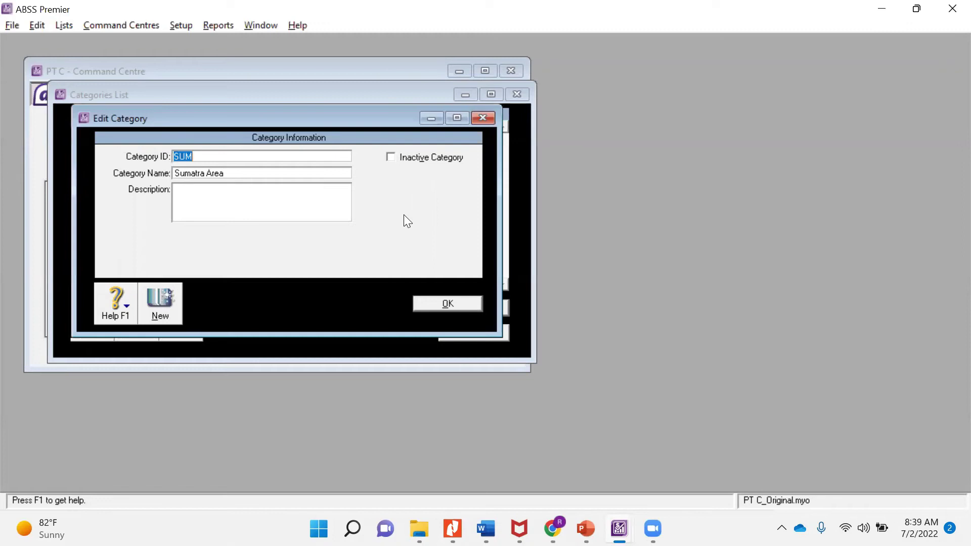
right_click(404, 212)
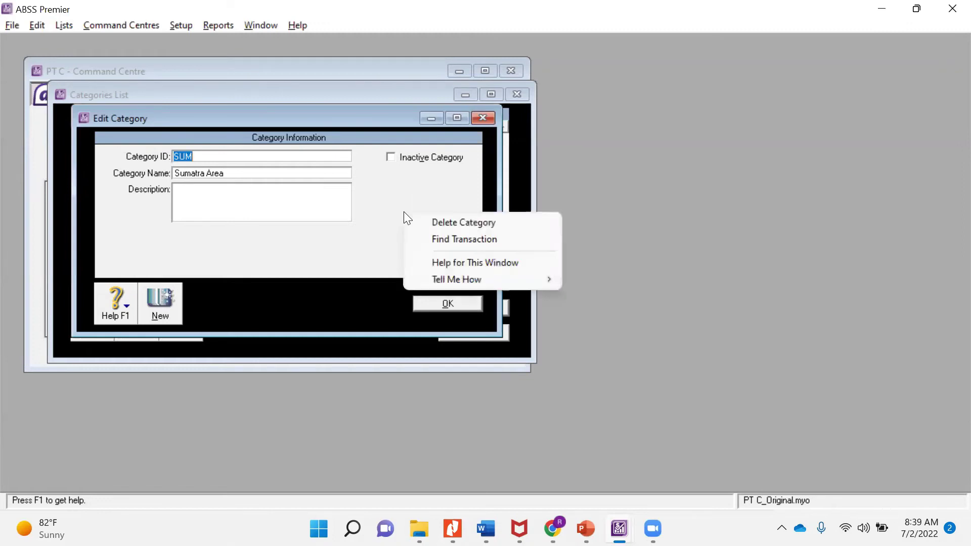
left_click(448, 225)
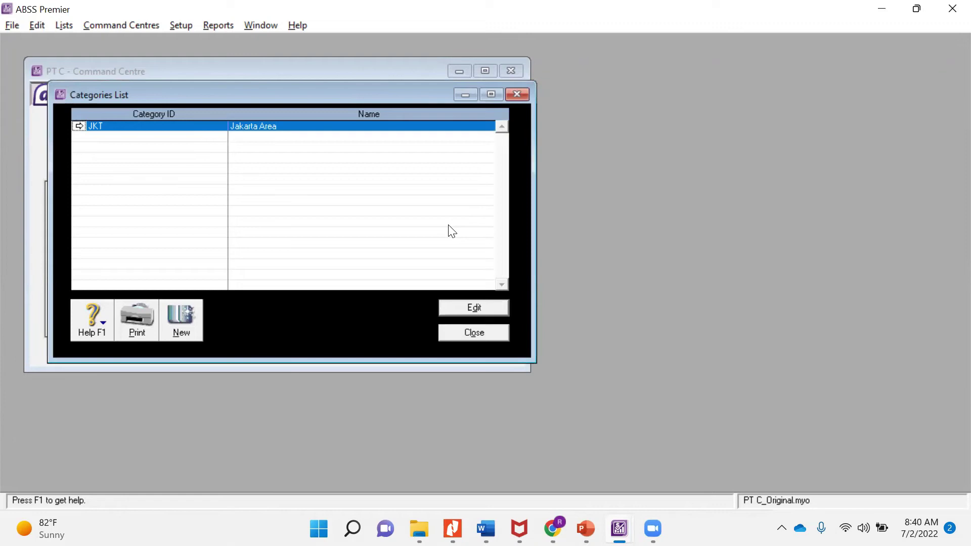
left_click(470, 334)
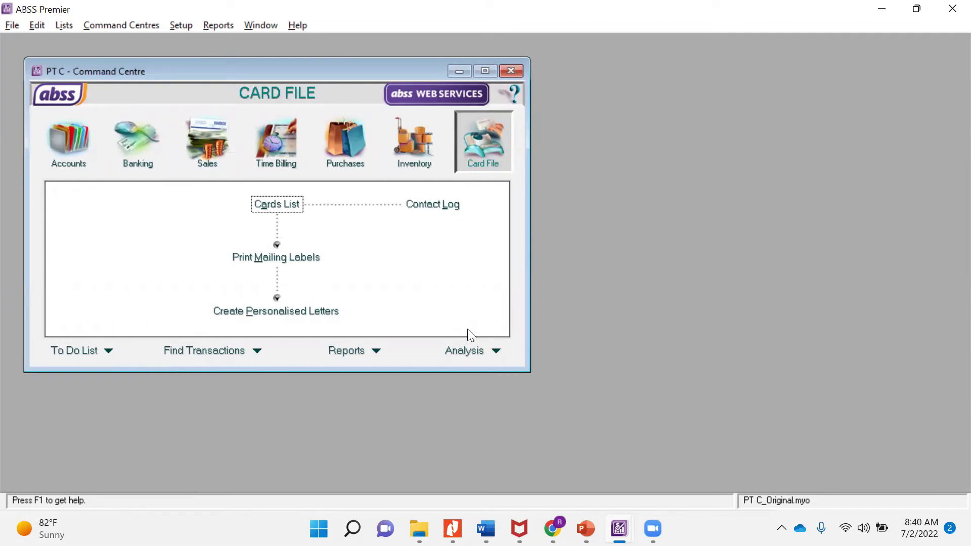
Start a new tax code in the tax code list and enter PPN as its code from the case slide
left_click(64, 25)
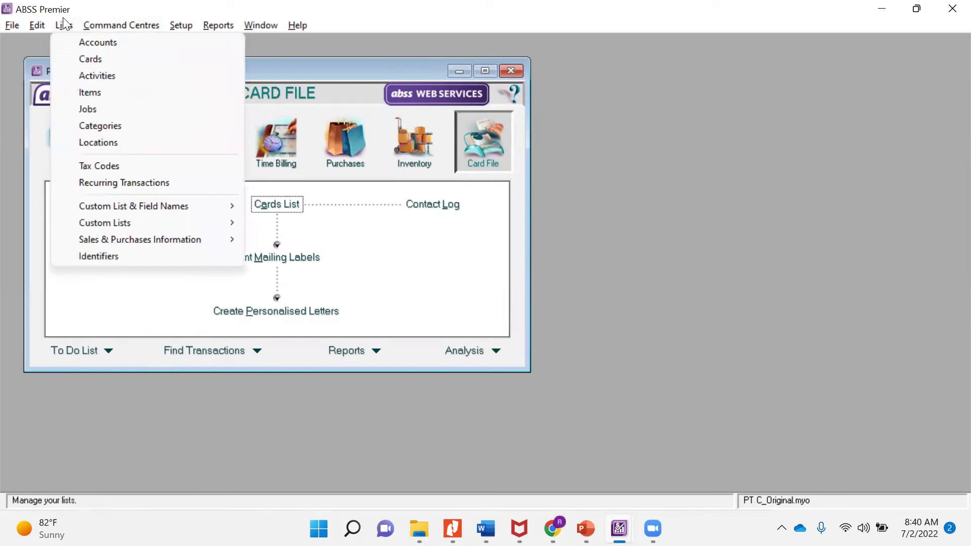
left_click(70, 167)
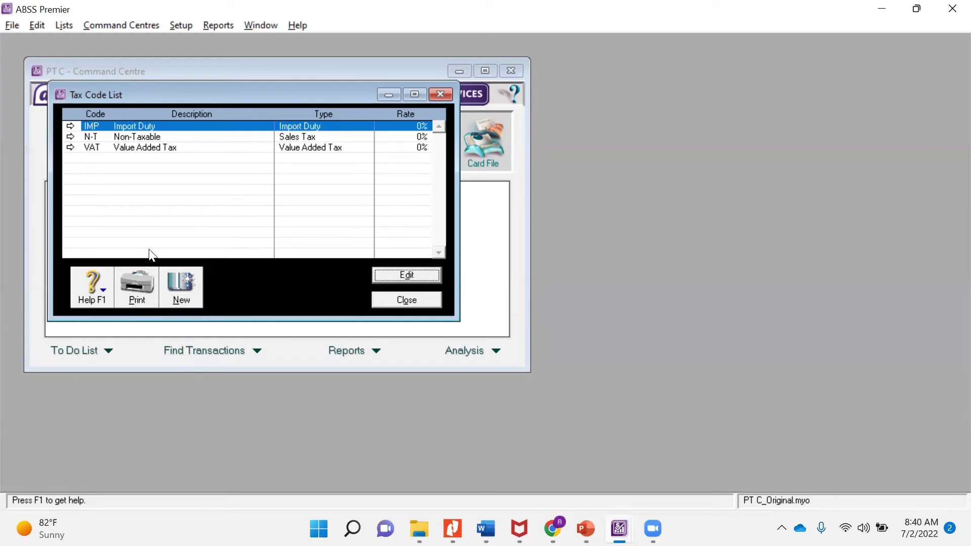
left_click(173, 285)
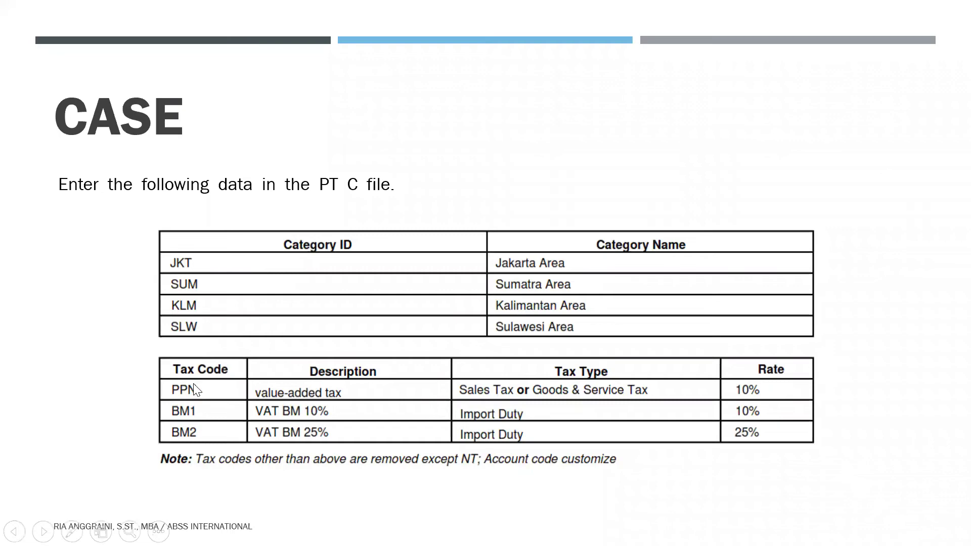
key("alt+Tab")
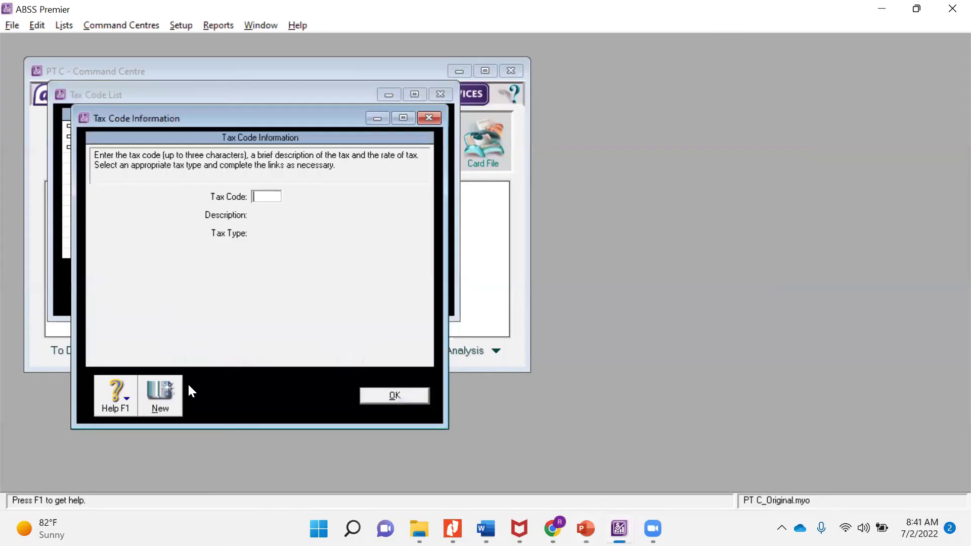
type("PPN")
key("Tab")
Look up the PPN description on the case slide and enter it as Value Added Tax
key("alt+Tab")
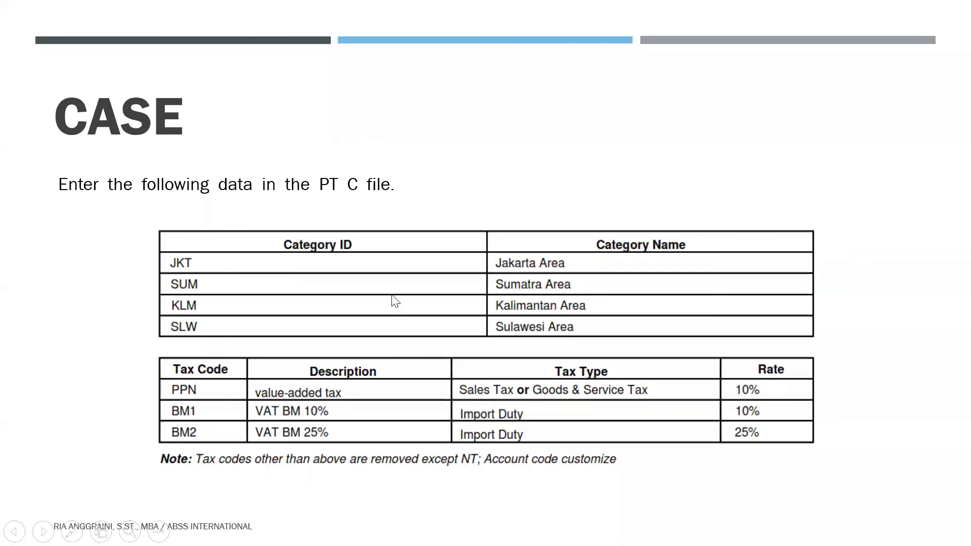
key("alt+Tab")
type("Vale")
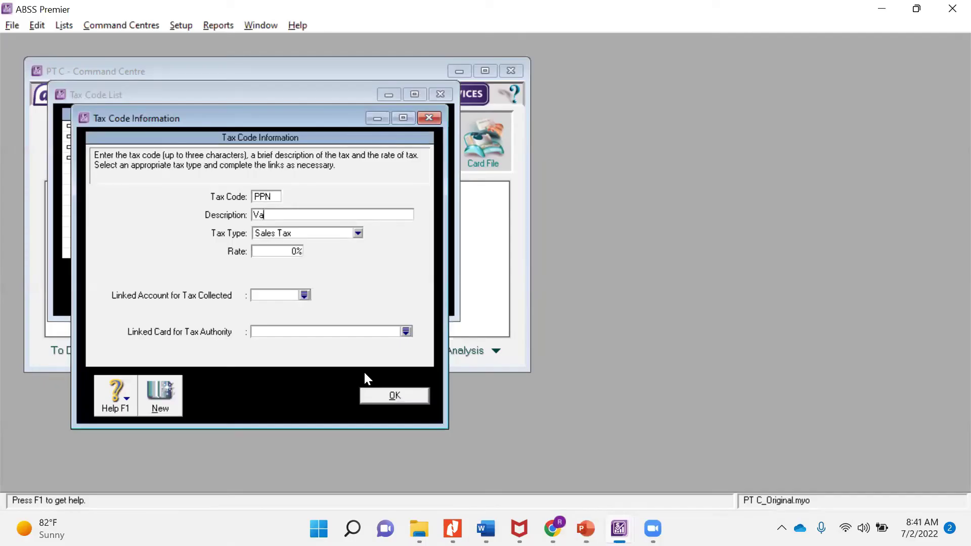
key("BackSpace")
type("ue Added Tax")
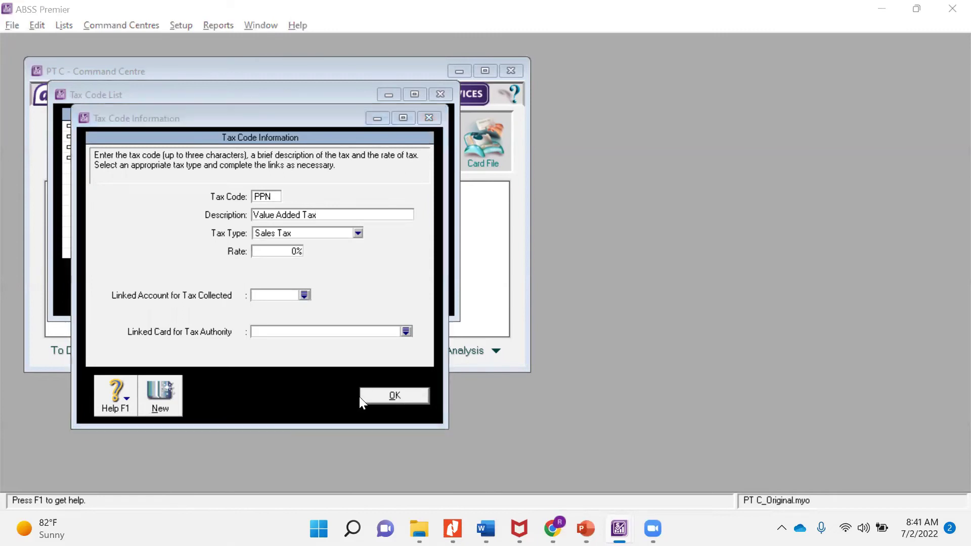
Set the PPN tax type to Value Added Tax and the rate to 10%
key("alt+Tab")
key("alt+Tab")
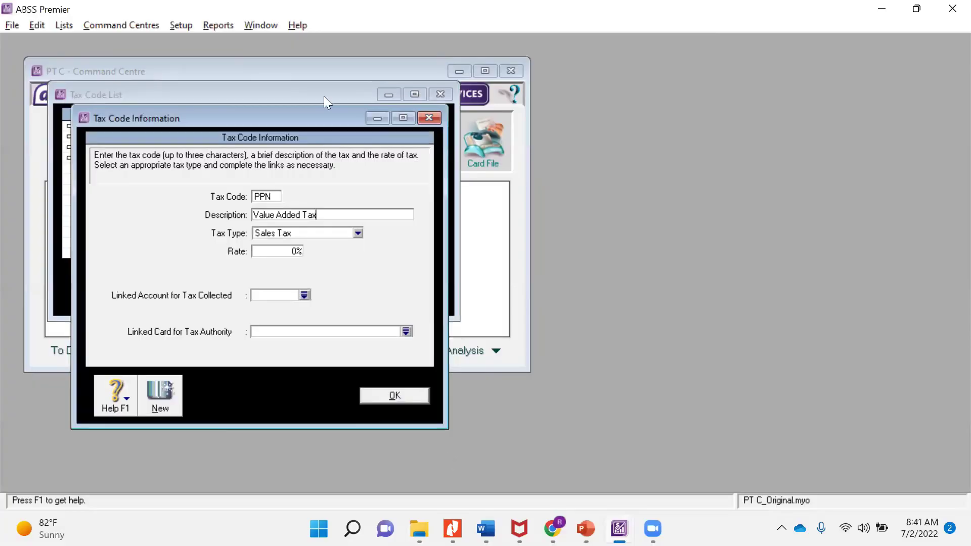
left_click(334, 233)
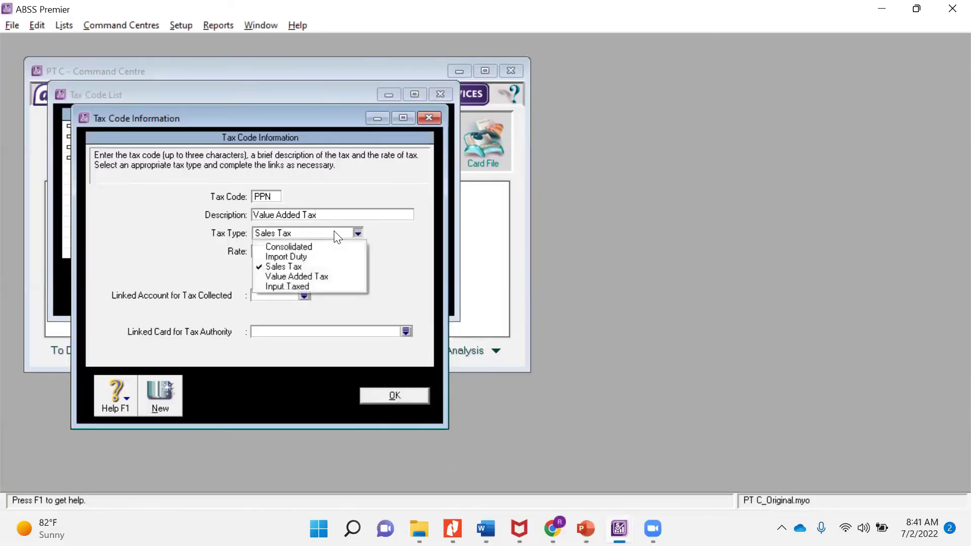
left_click(315, 265)
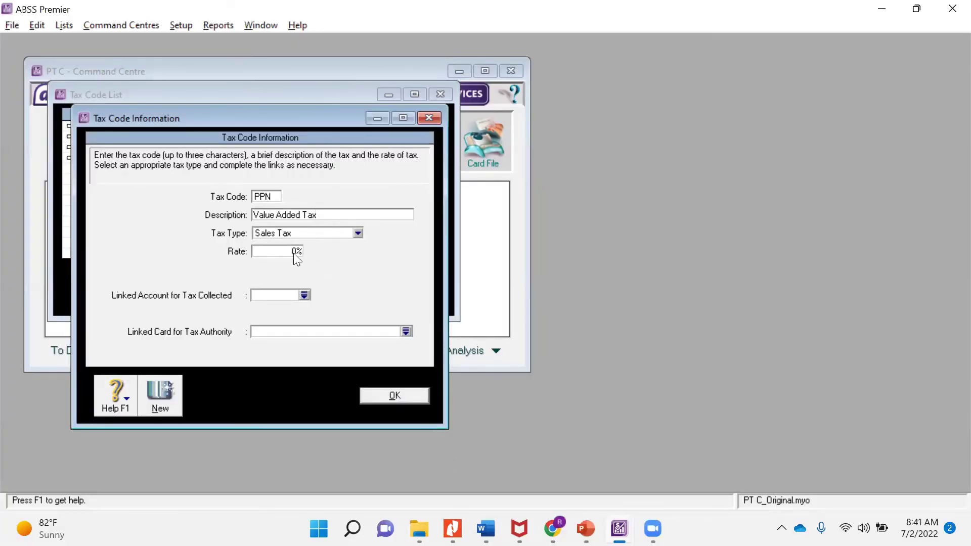
left_click(303, 233)
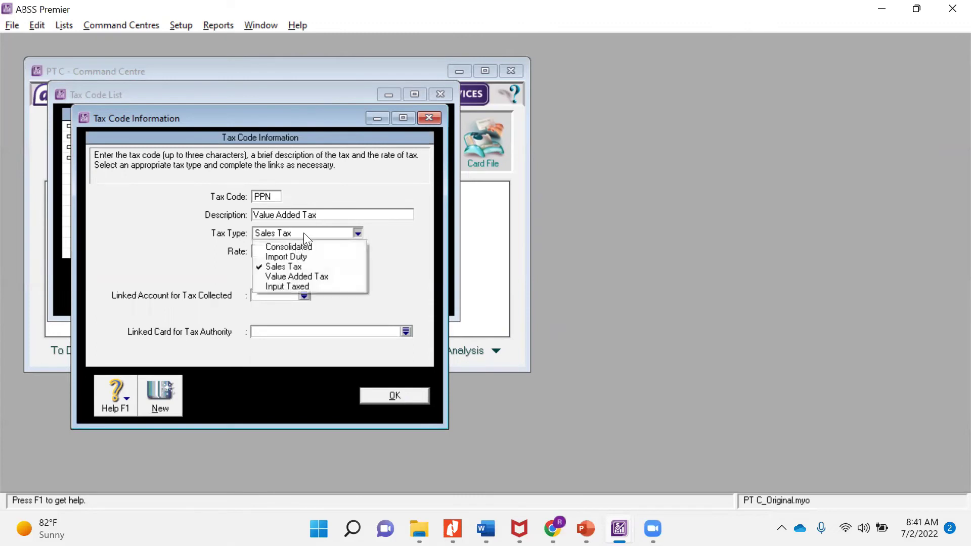
left_click(296, 277)
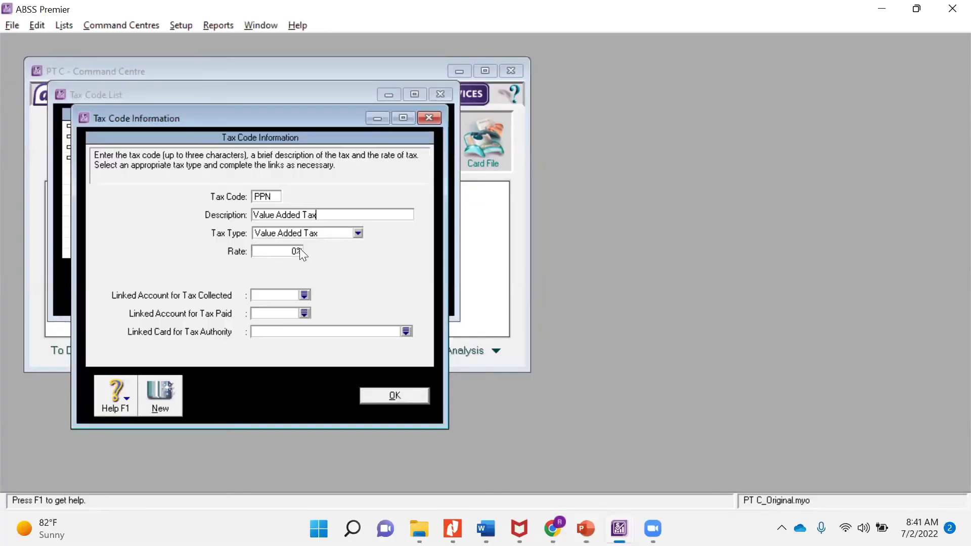
left_click(295, 251)
type("10%")
Link PPN's tax collected to account 2-3100 VAT Collected and its tax paid to account 2-3200 VAT Paid
left_click(304, 295)
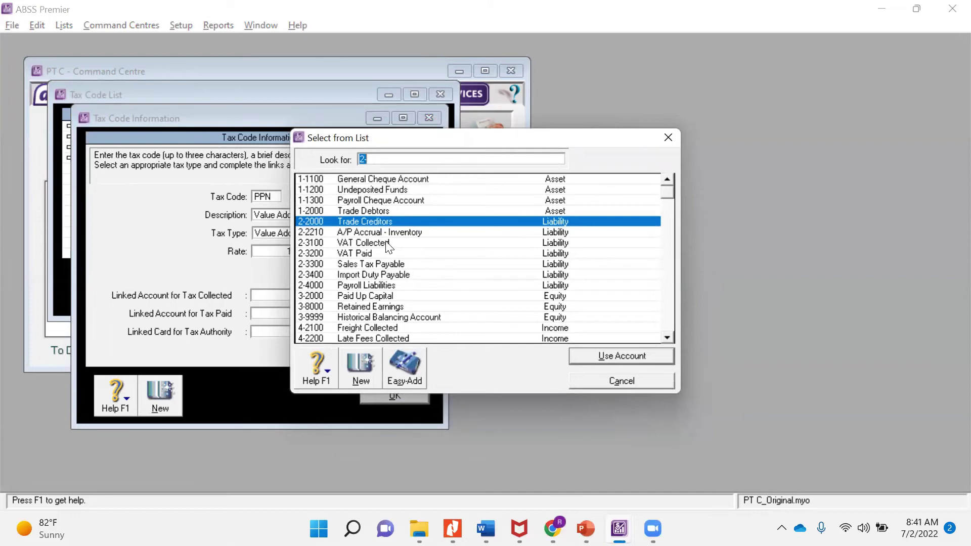
double_click(387, 247)
left_click(303, 313)
double_click(369, 252)
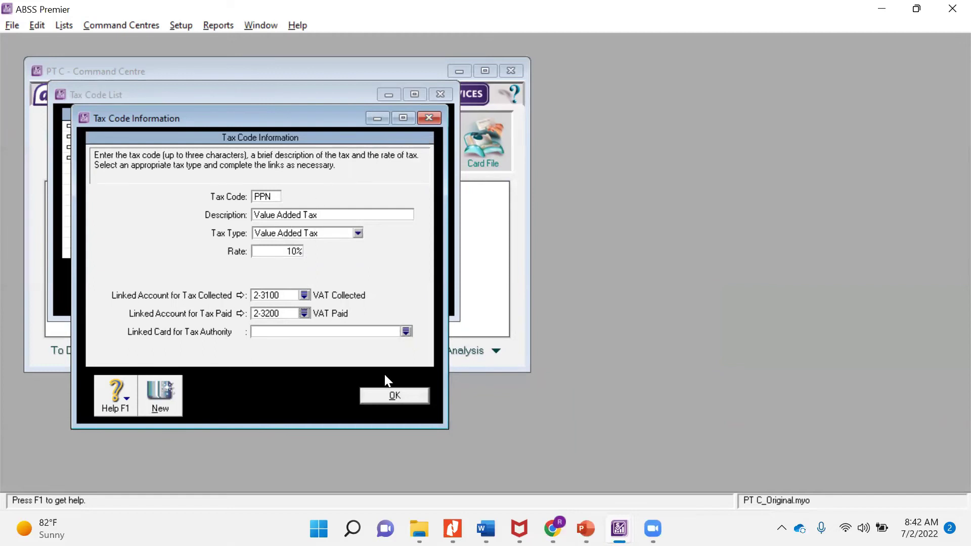
Save the PPN tax code and change the Import Duty tax code from IMP to BM1 with the description VAT BM 1
left_click(400, 393)
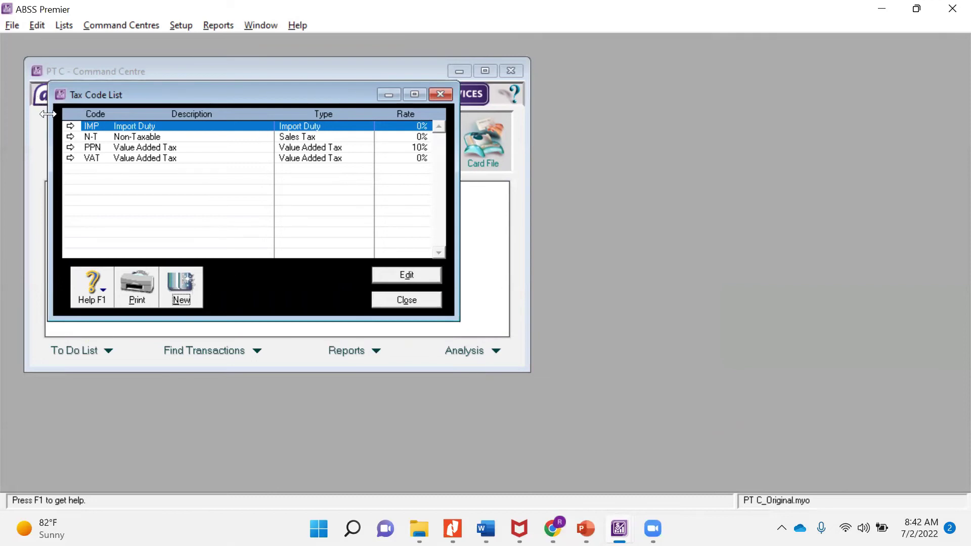
left_click(71, 130)
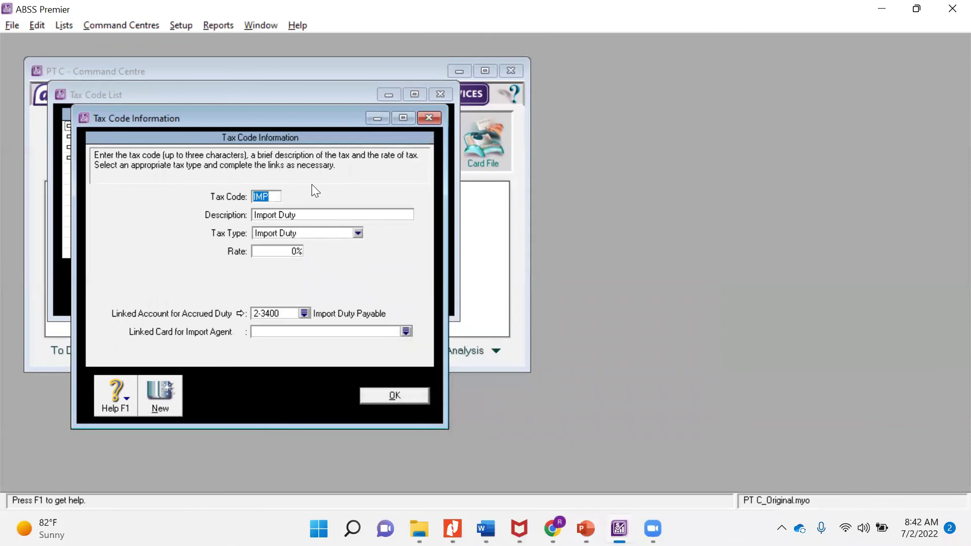
type("BM1")
key("Tab")
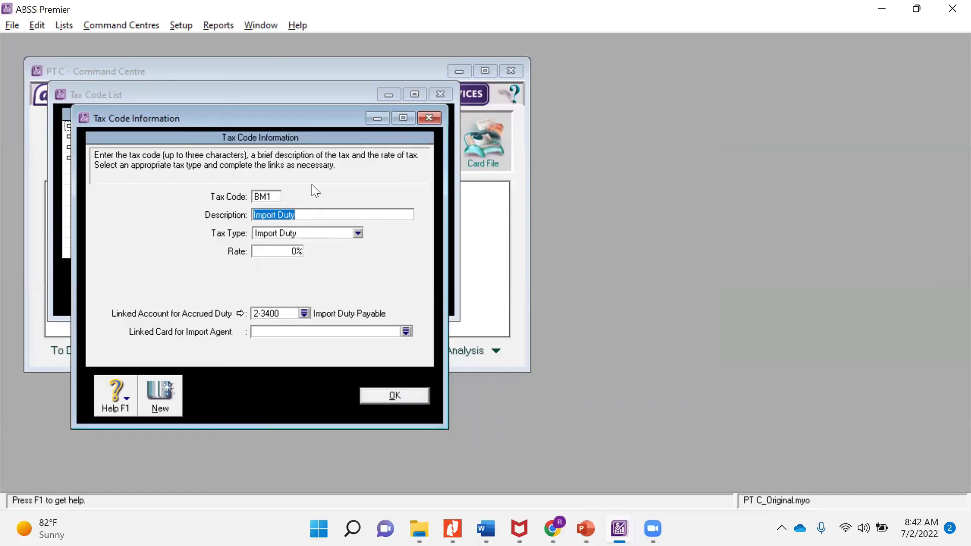
type("VAT BM 1")
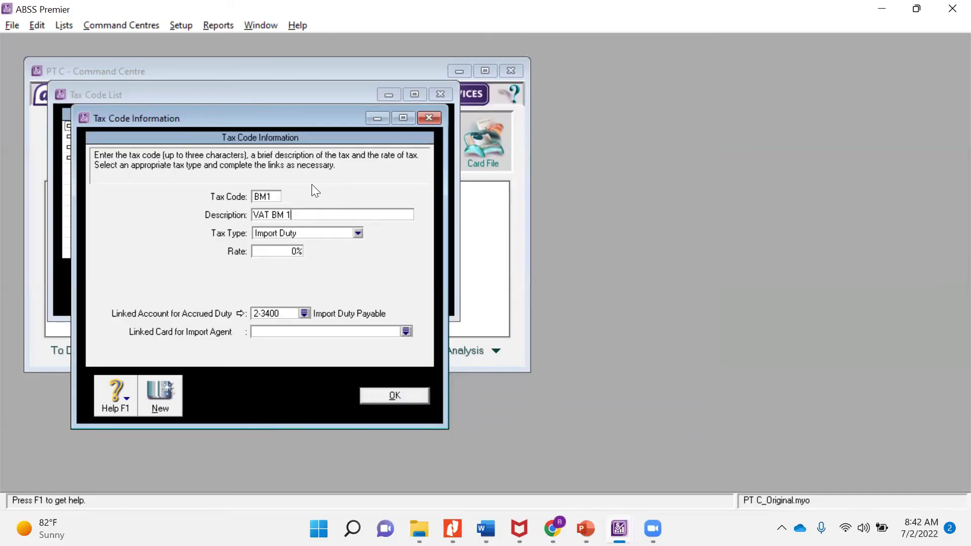
key("Tab")
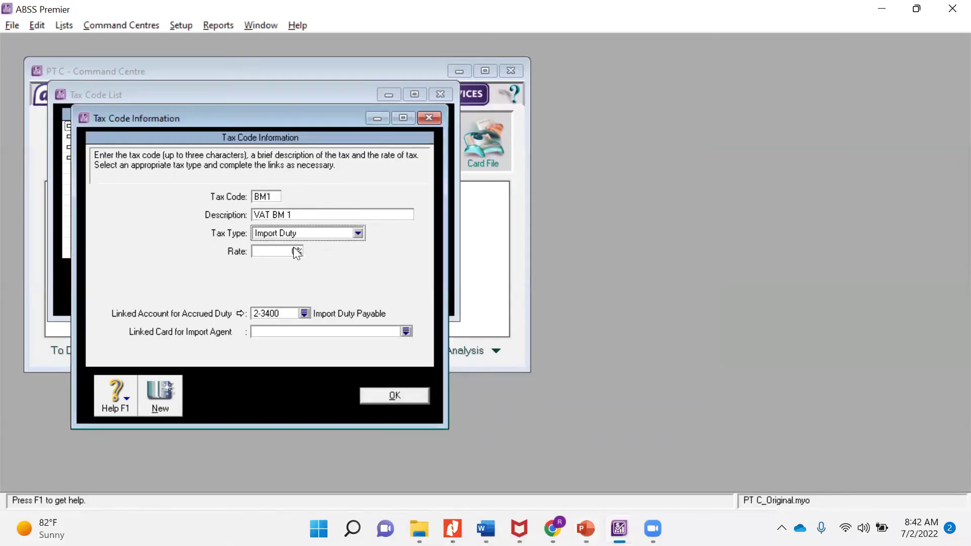
Set the BM1 import duty rate to 10% and save the tax code
left_click(285, 250)
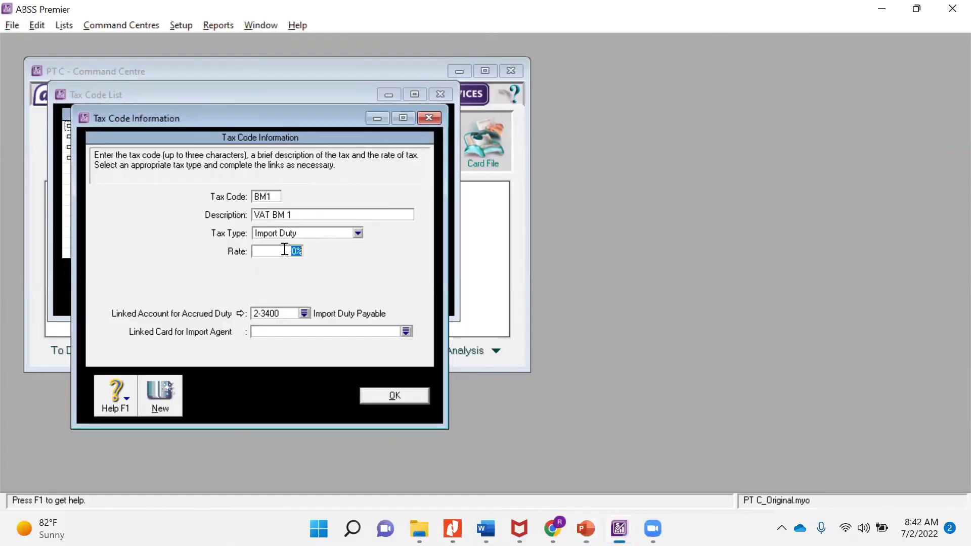
type("10%")
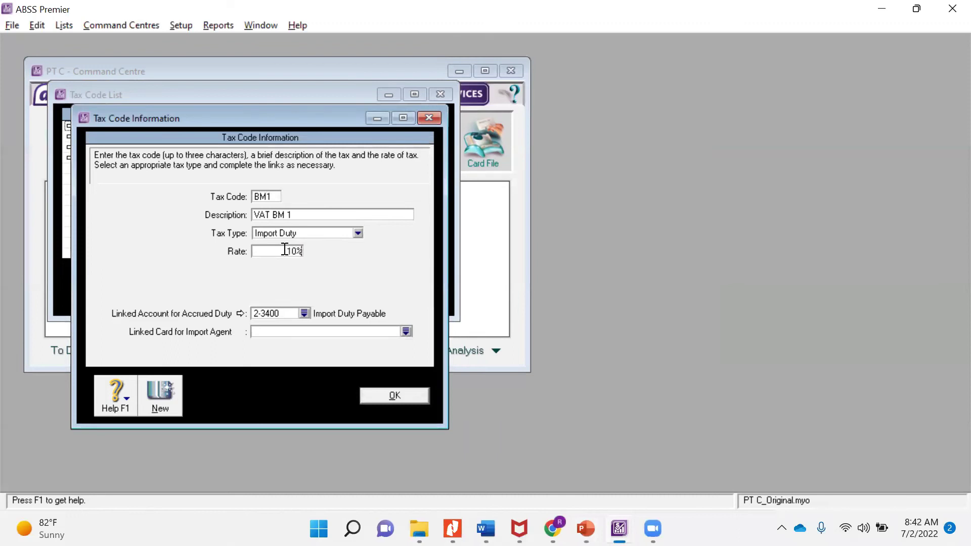
key("Tab")
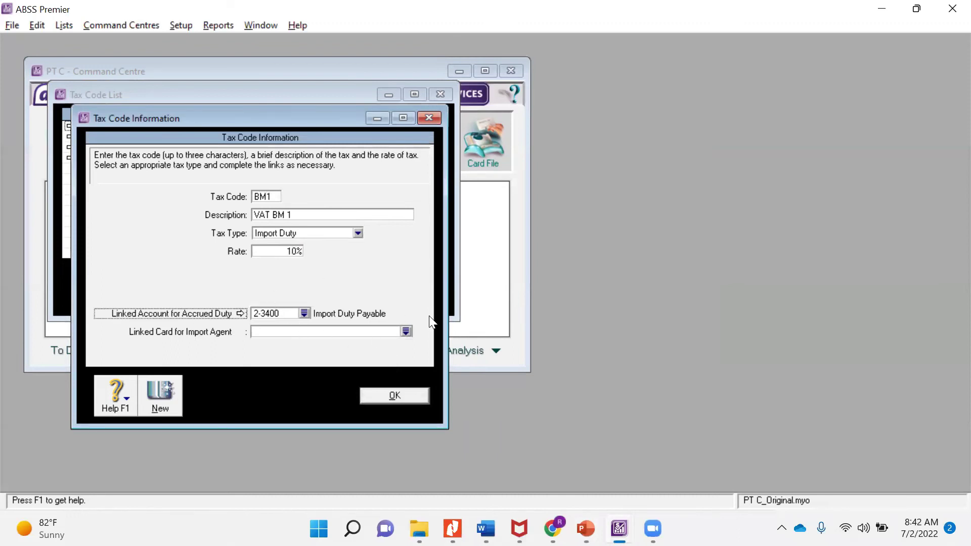
left_click(405, 394)
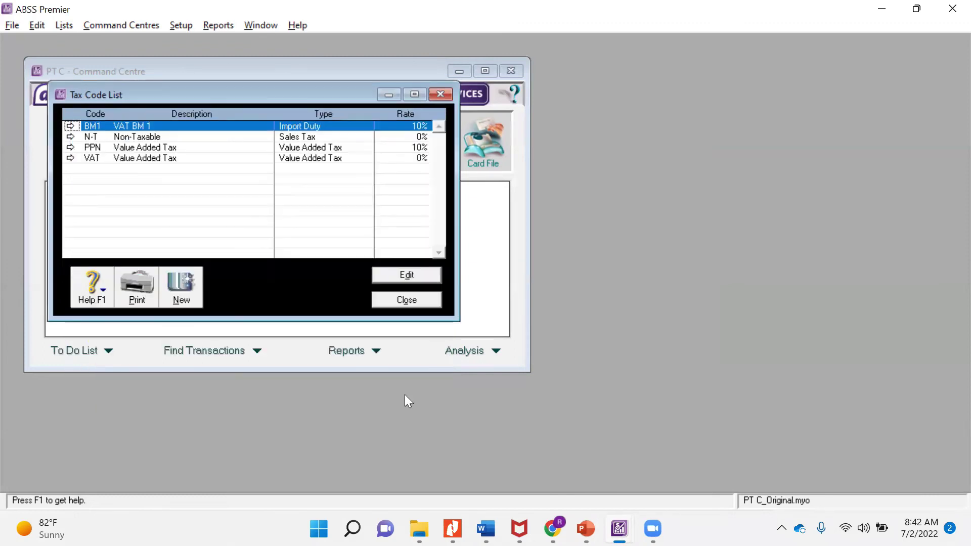
Bring up the job table on the next case slide and open the jobs list in ABSS Premier
key("alt+Tab")
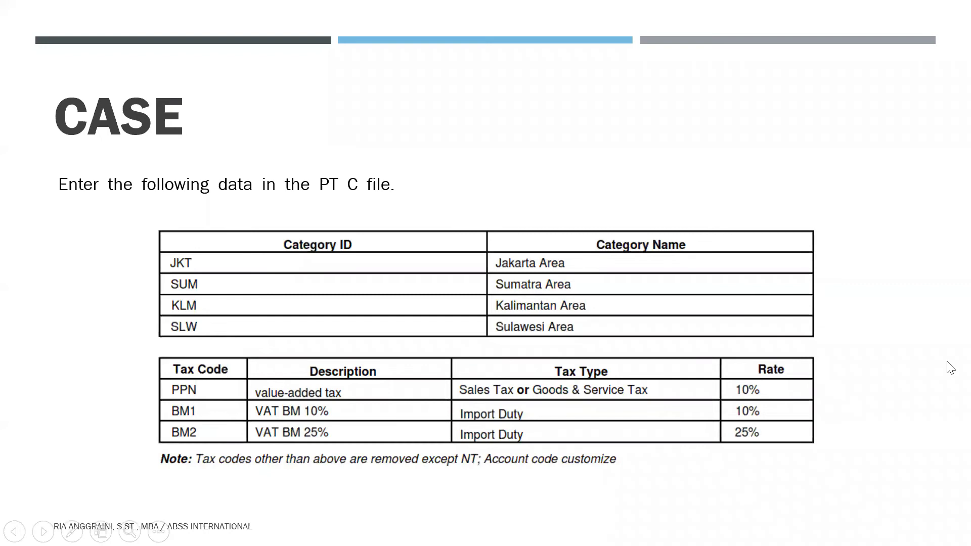
key("Right")
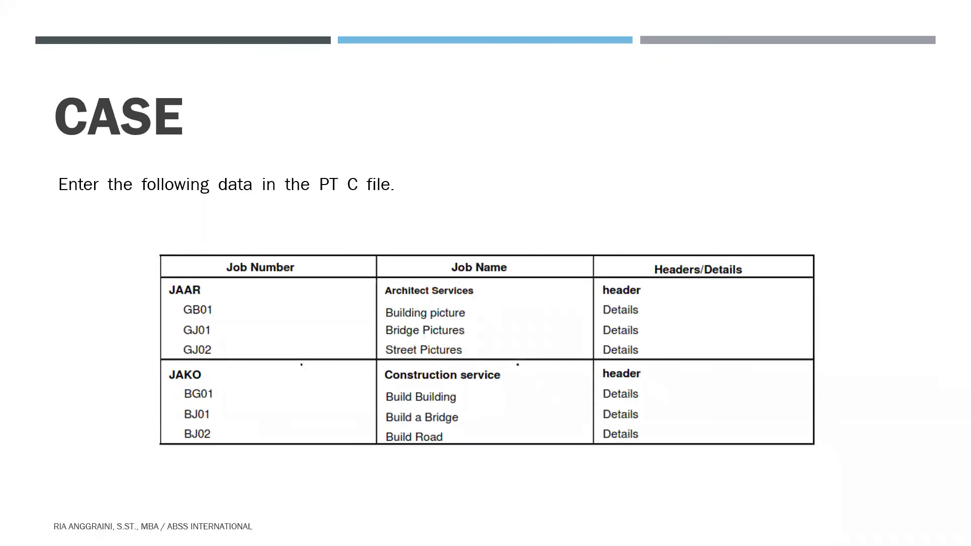
key("alt+Tab")
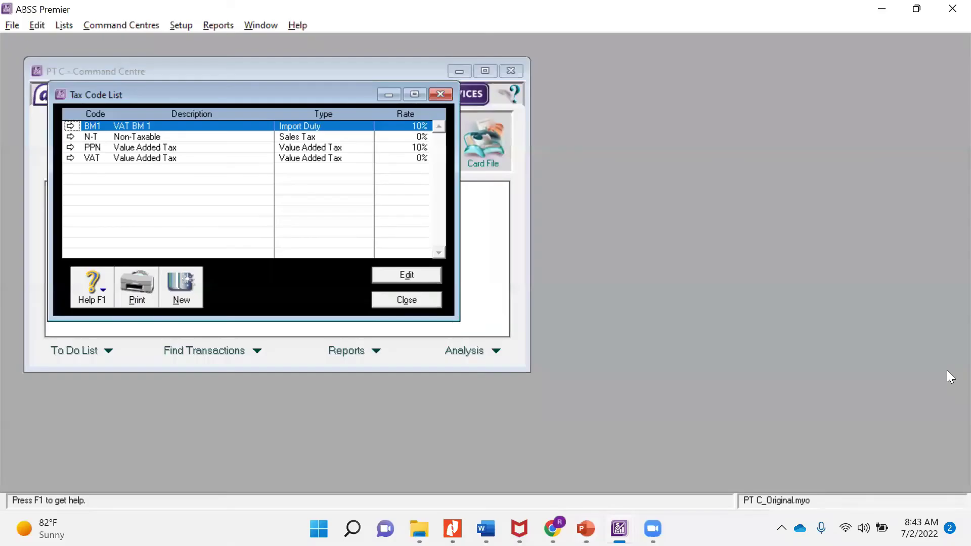
left_click(433, 95)
left_click(65, 23)
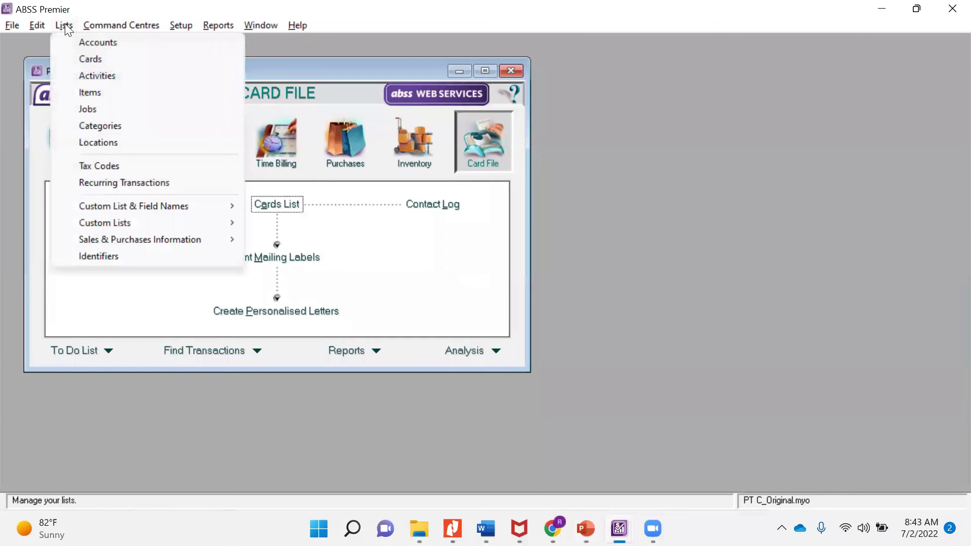
left_click(86, 110)
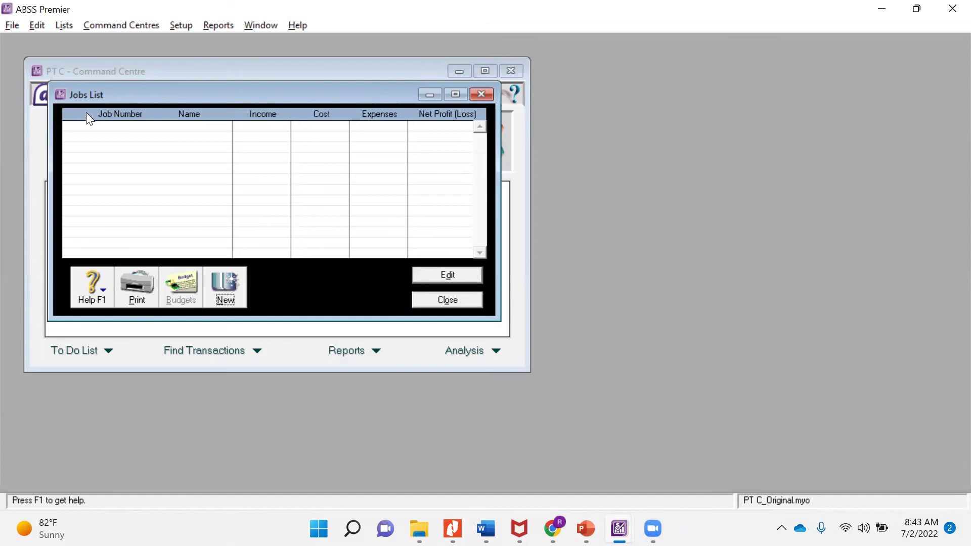
Create a header job numbered JAAR and named Architect Services from the case slide
left_click(240, 284)
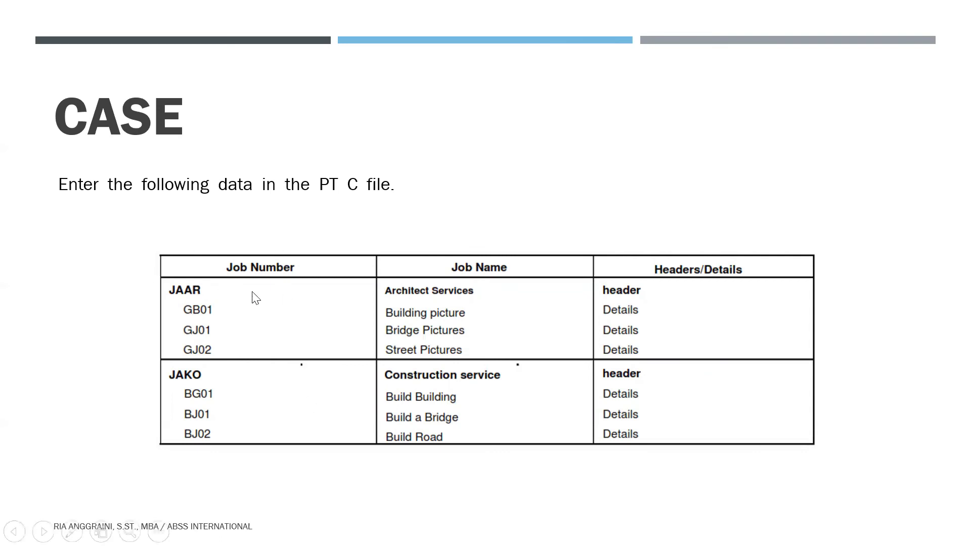
key("alt+Tab")
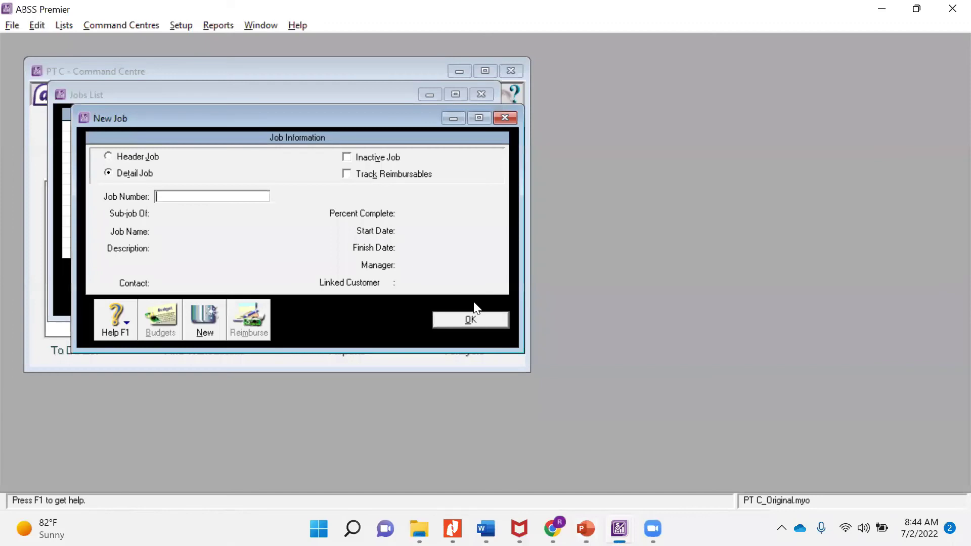
left_click(147, 161)
left_click(169, 196)
key("alt+Tab")
key("alt+Tab")
type("JAAR")
key("Tab")
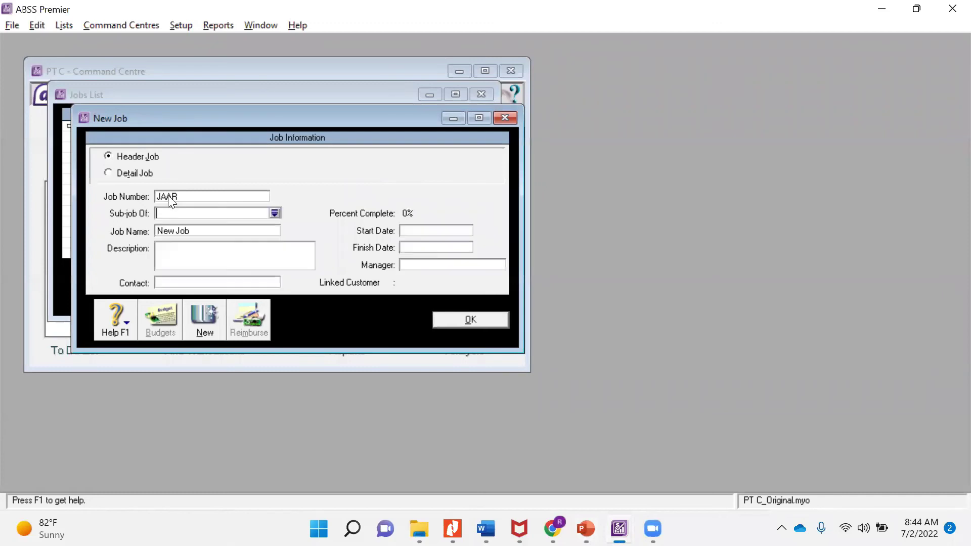
key("Tab")
type("Architect Services")
left_click(208, 319)
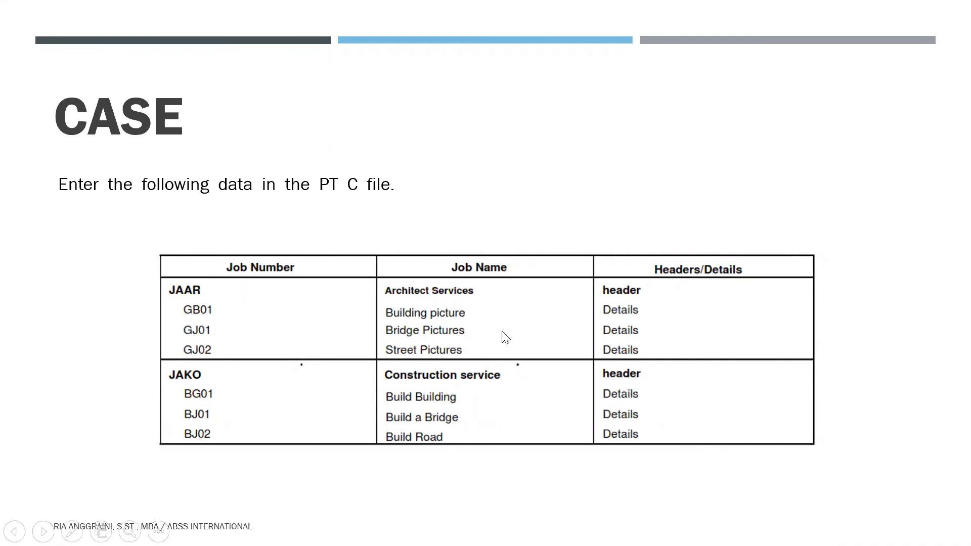
Enter a new detail job with job number GB01 as a sub-job of JAAR
key("alt+Tab")
left_click(137, 174)
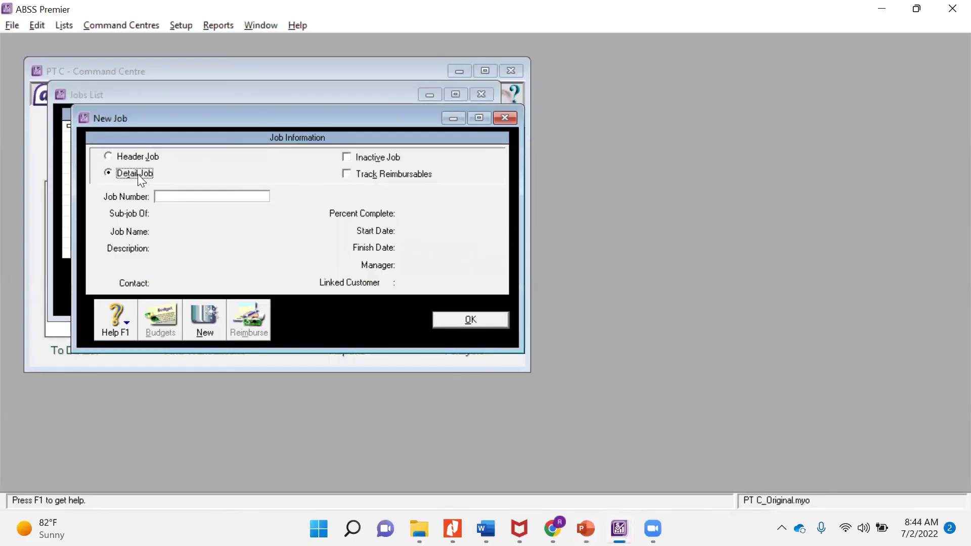
left_click(195, 200)
type("GB01")
key("Tab")
type("J")
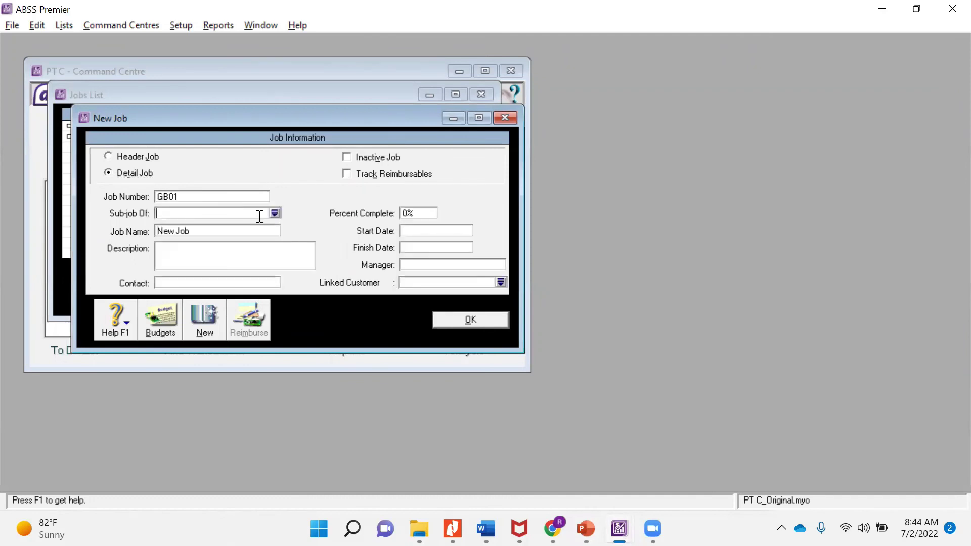
key("Tab")
Look up the GB01 job name on the case slide, enter it as Building Picture and save the job
key("alt+Tab")
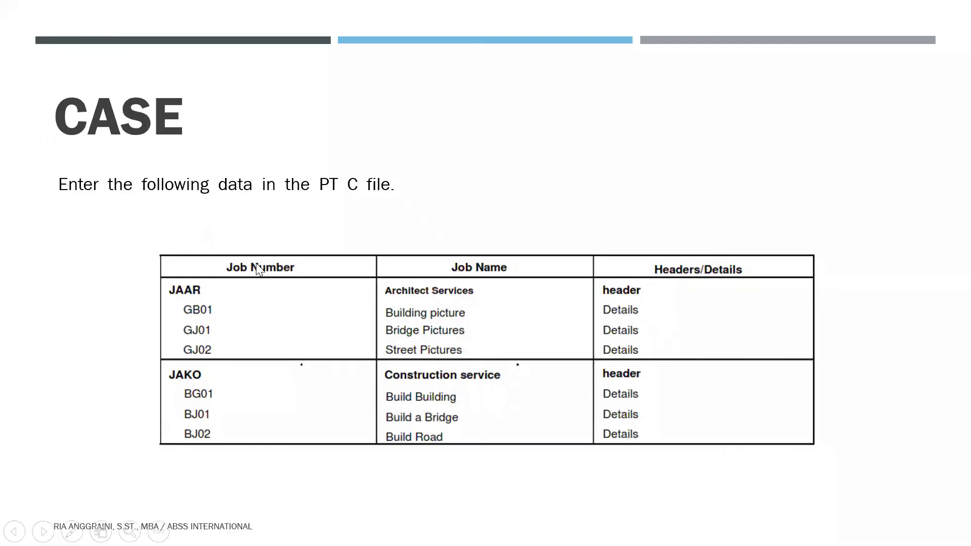
key("alt+Tab")
left_click(201, 230)
type("Bul")
type("lding Pic")
type("ture")
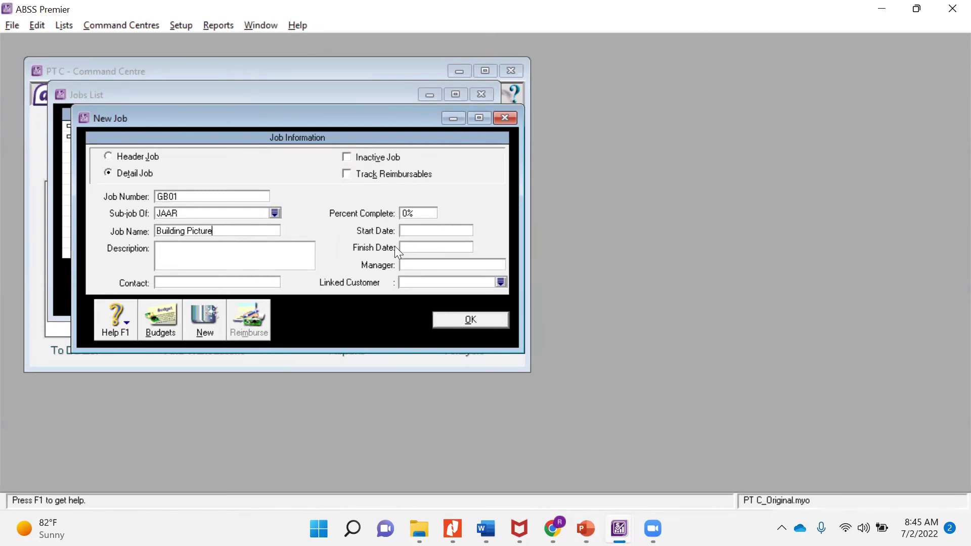
left_click(435, 282)
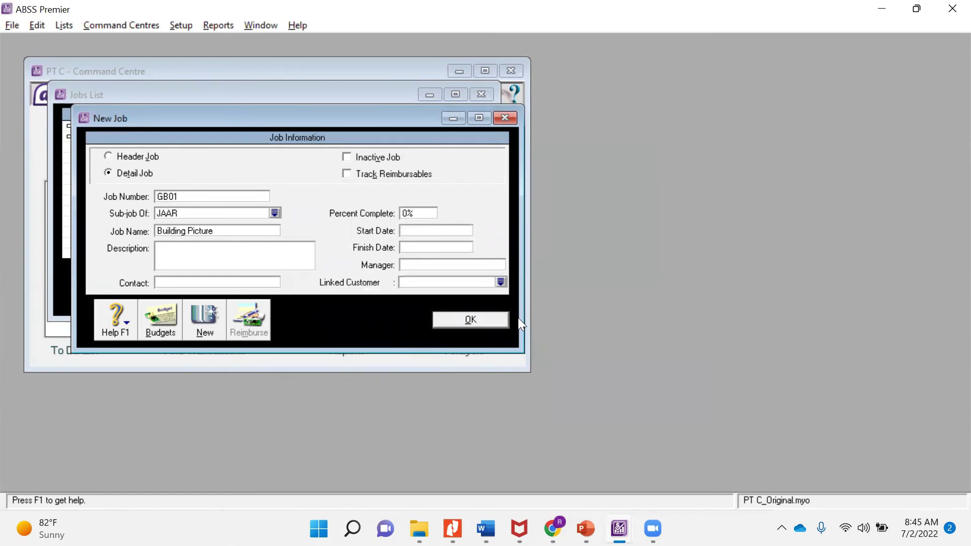
left_click(466, 326)
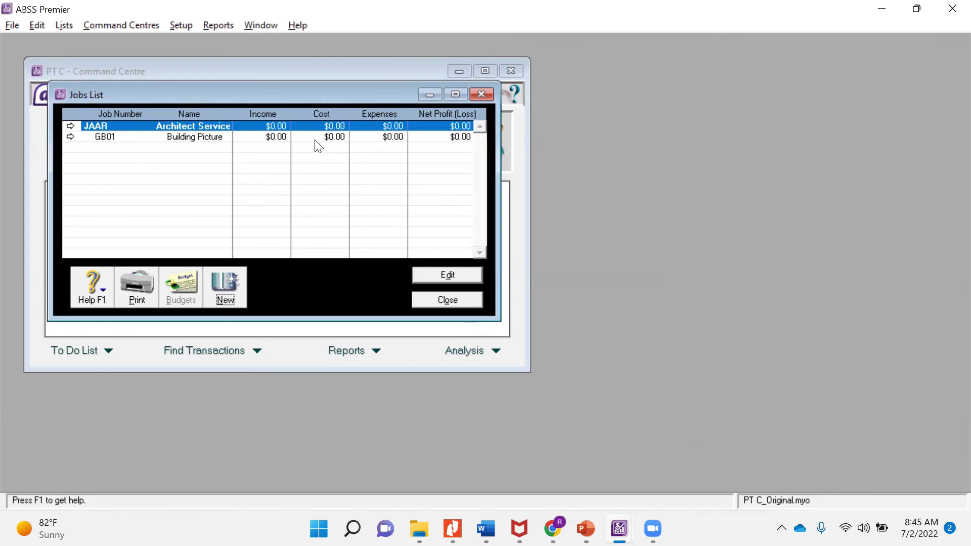
Open the budgets of the Building Picture job GB01
left_click(215, 136)
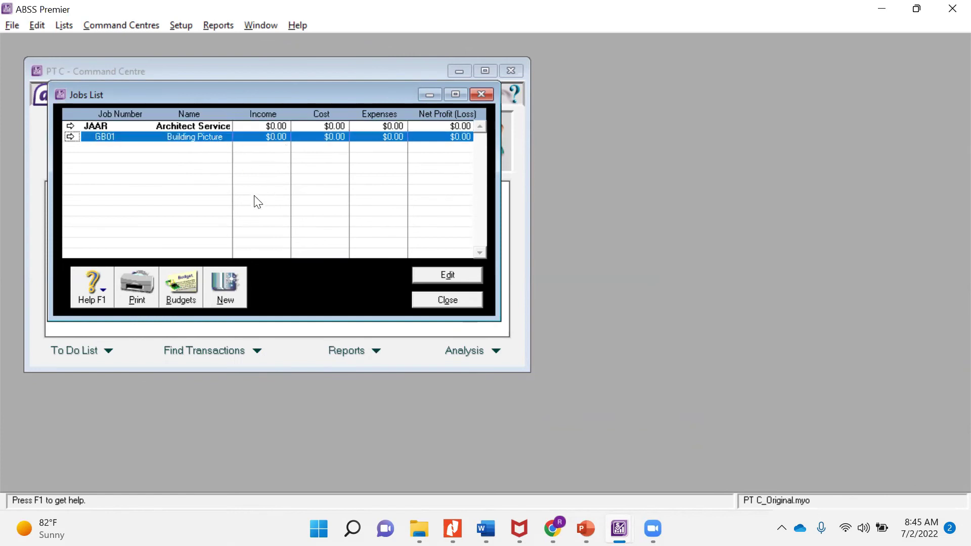
left_click(182, 293)
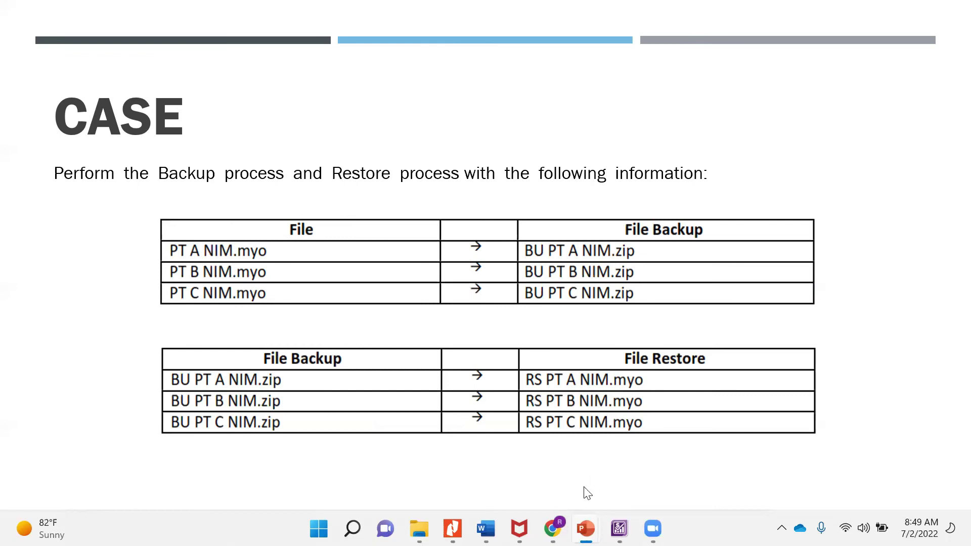
Switch to PT C in ABSS Premier and back up only the company file with an error check, saving the ZIP in the Backup folder
mouse_move(620, 528)
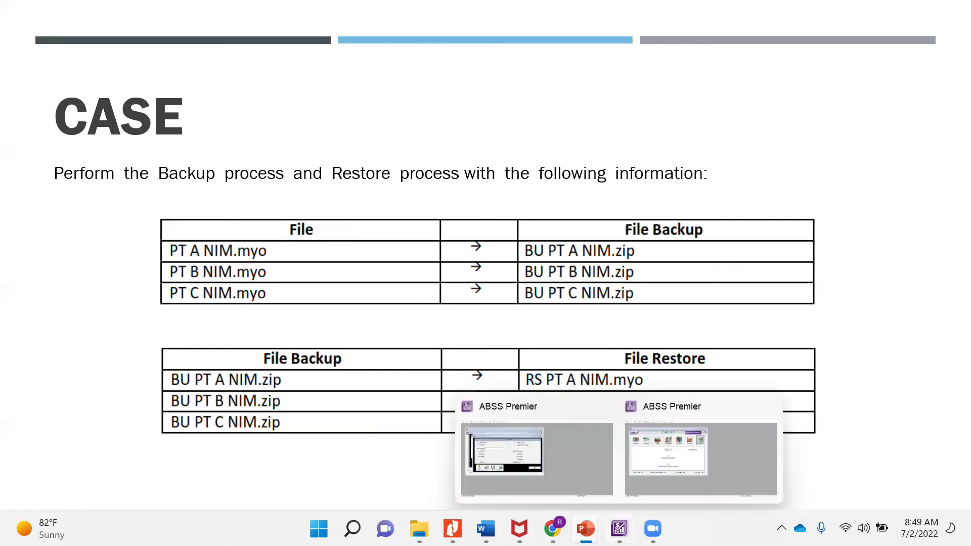
left_click(673, 477)
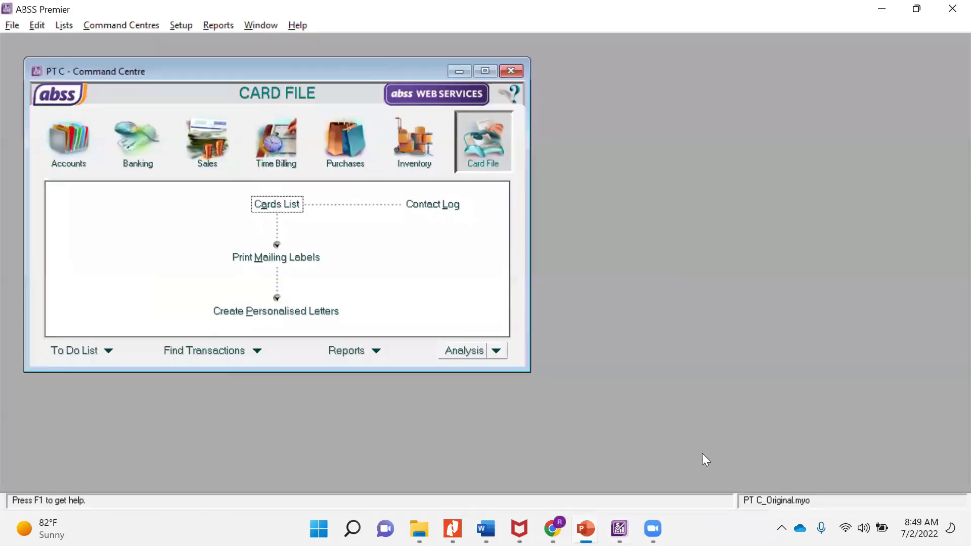
left_click(11, 25)
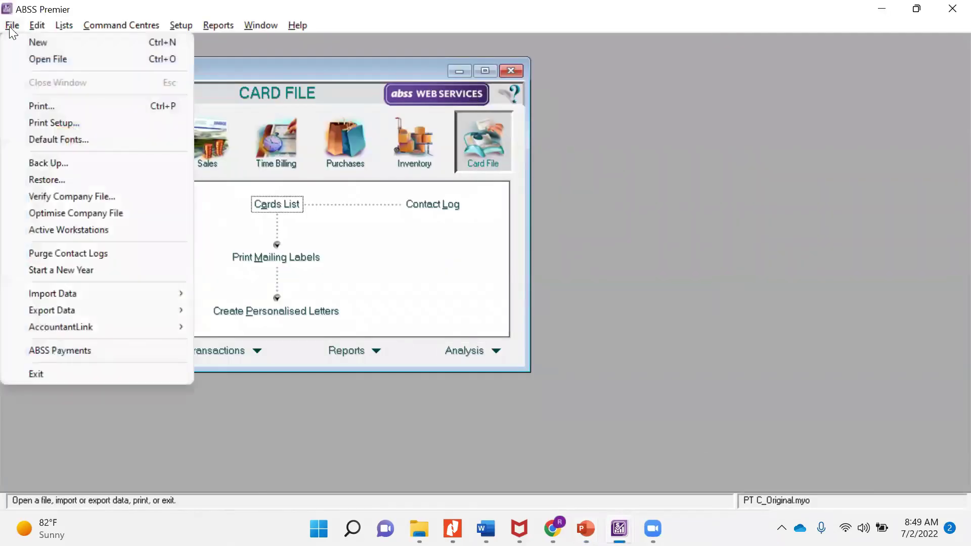
left_click(37, 160)
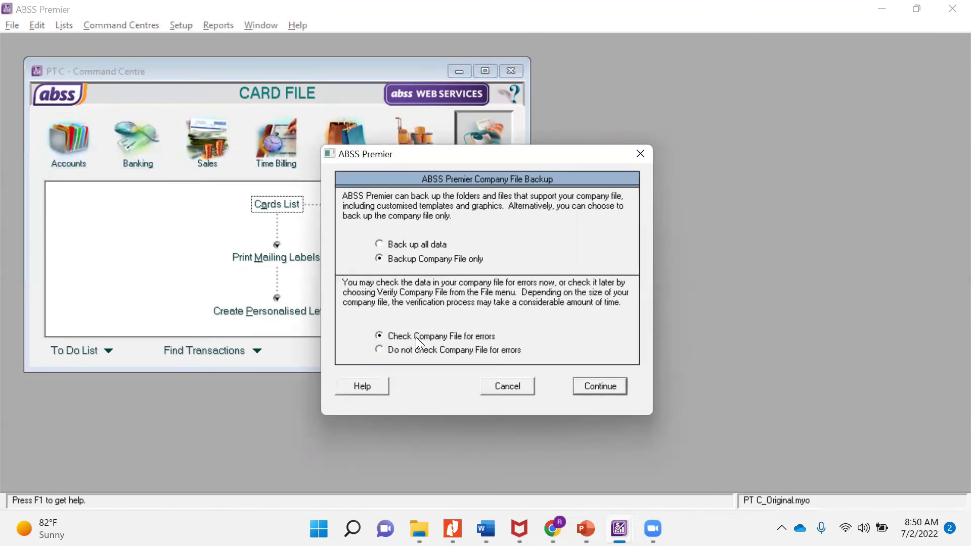
left_click(613, 385)
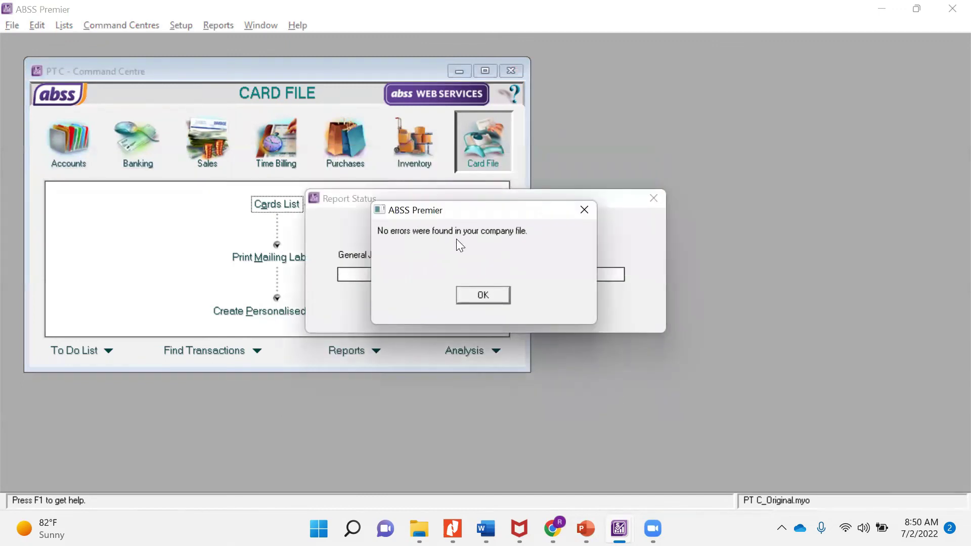
left_click(468, 299)
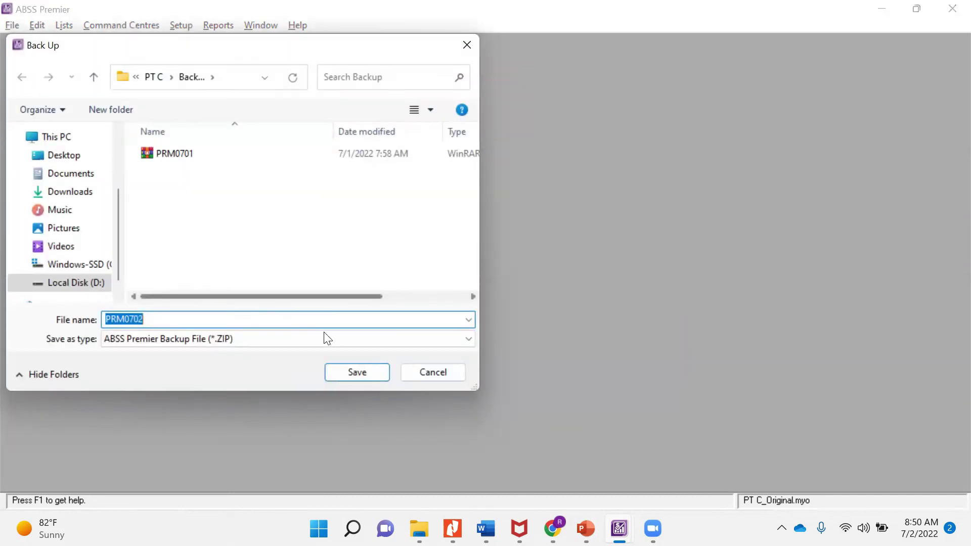
left_click(111, 320)
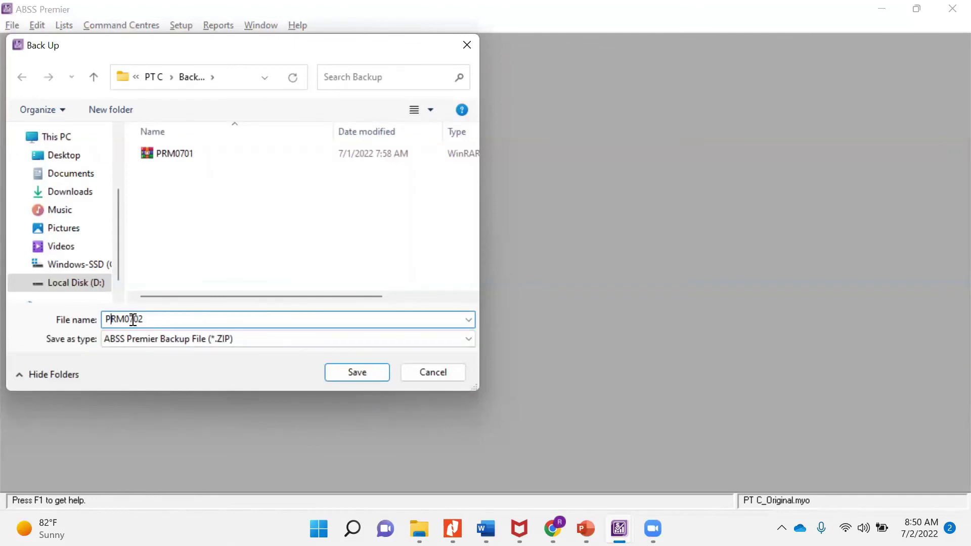
left_click(356, 372)
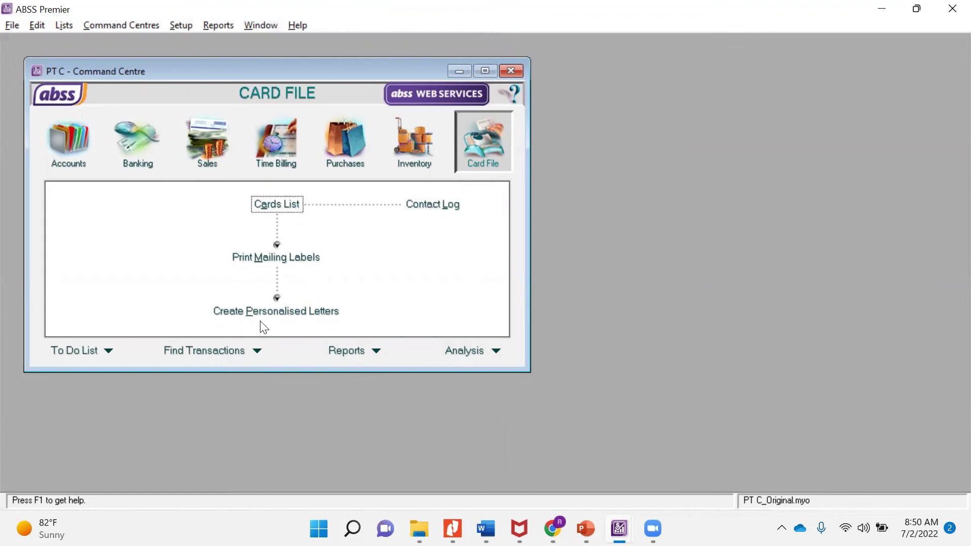
Restore the PRM0702 backup without making another backup first, saving the restored company file as PT C_Original in the Backup folder
left_click(11, 25)
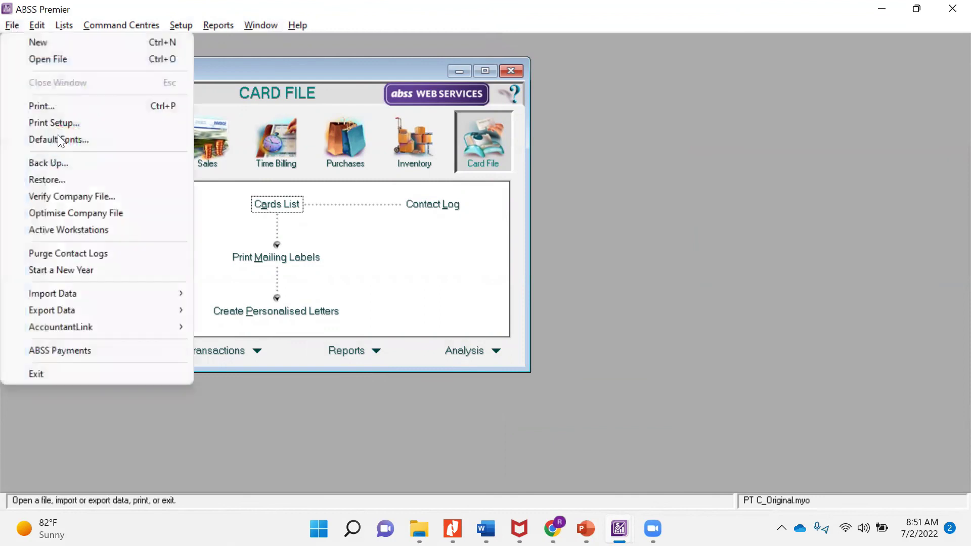
left_click(78, 179)
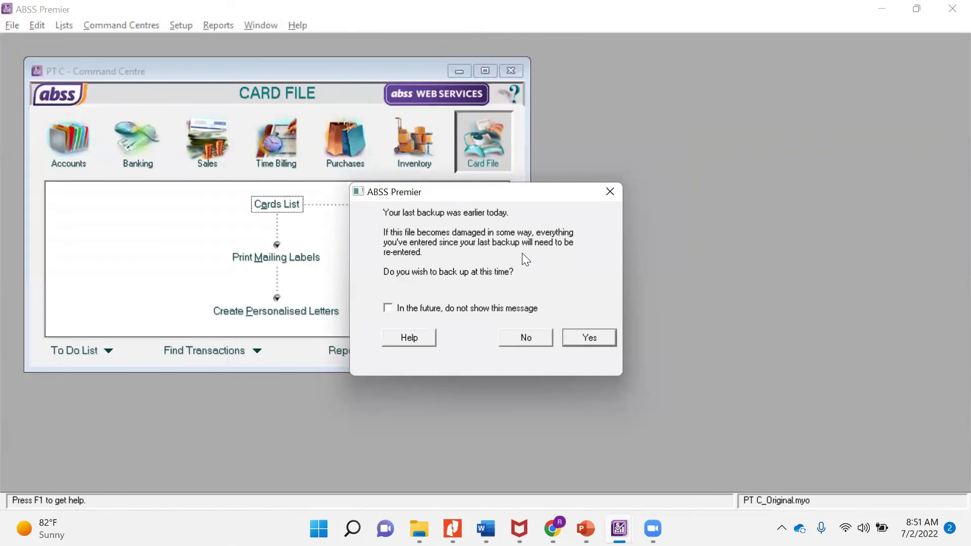
left_click(531, 336)
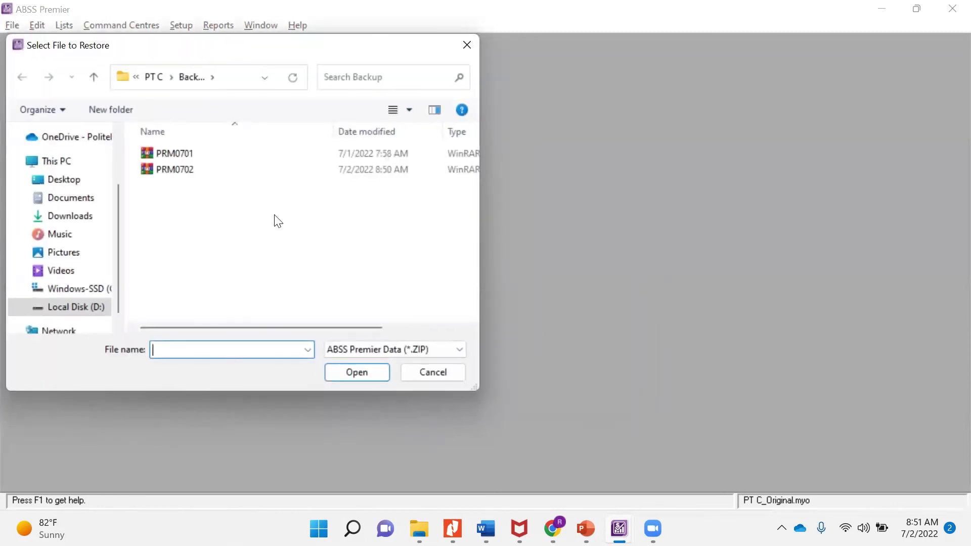
left_click(191, 177)
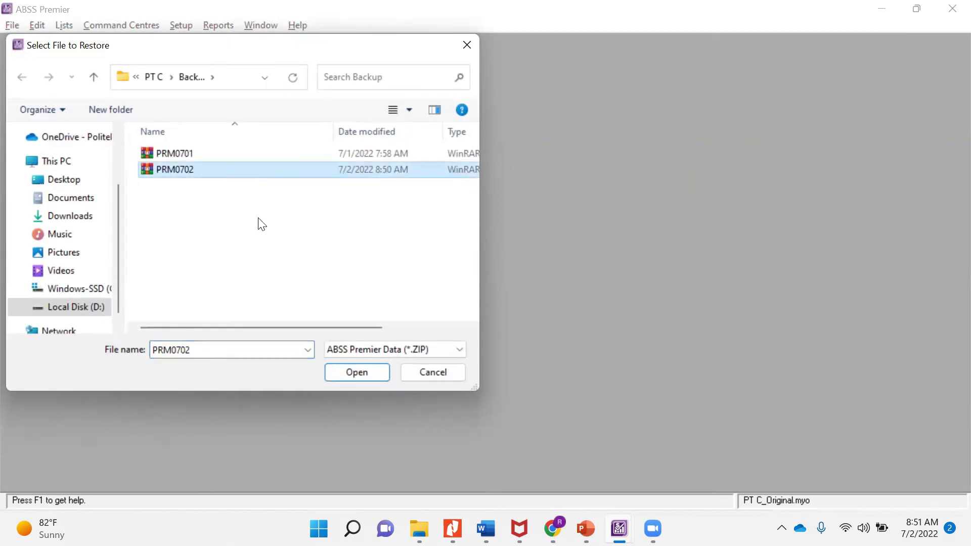
left_click(356, 373)
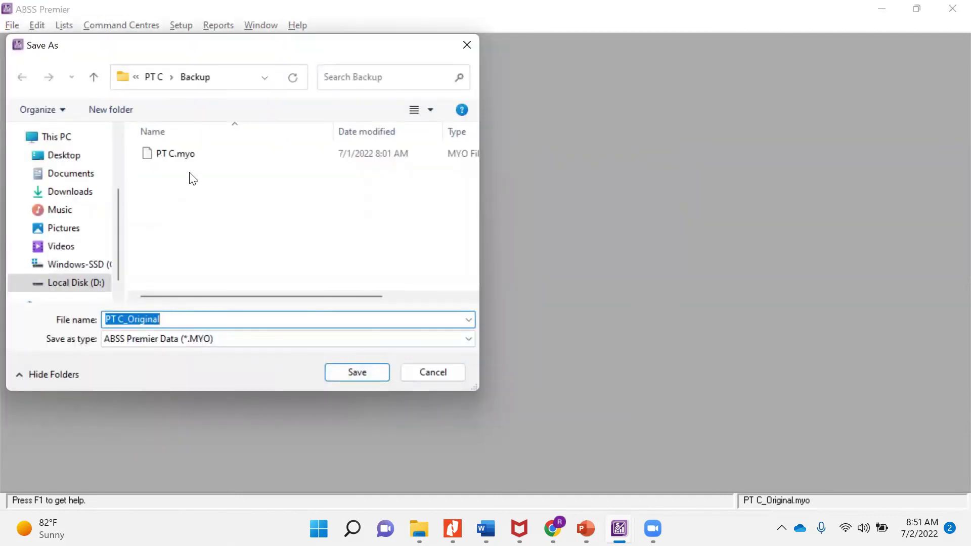
left_click(379, 375)
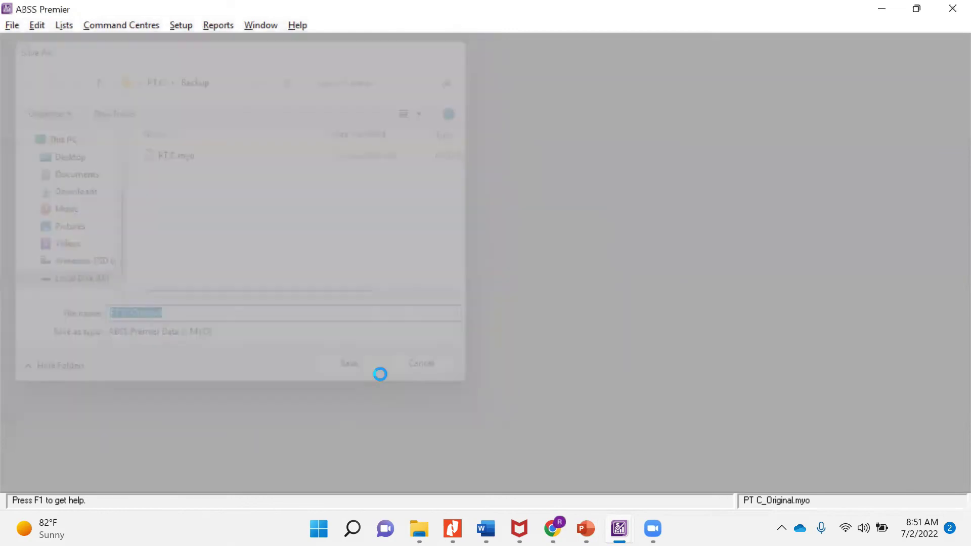
left_click(543, 310)
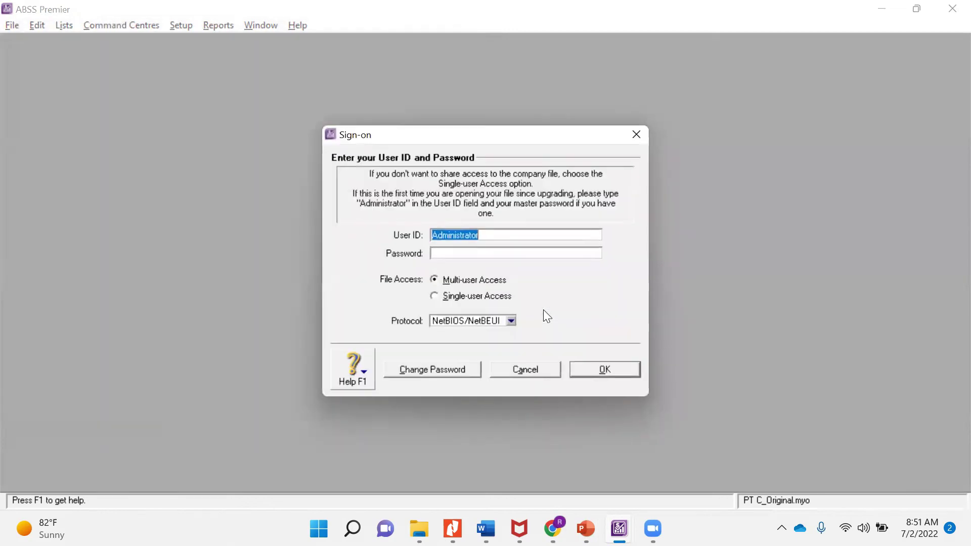
Sign on to the restored file as Administrator with multi-user access and choose to activate the company file later
left_click(605, 368)
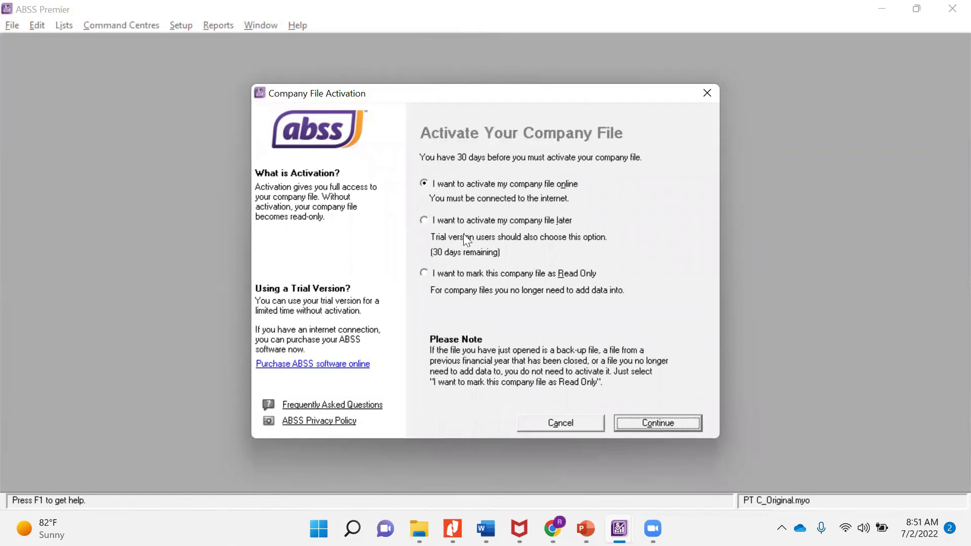
left_click(423, 220)
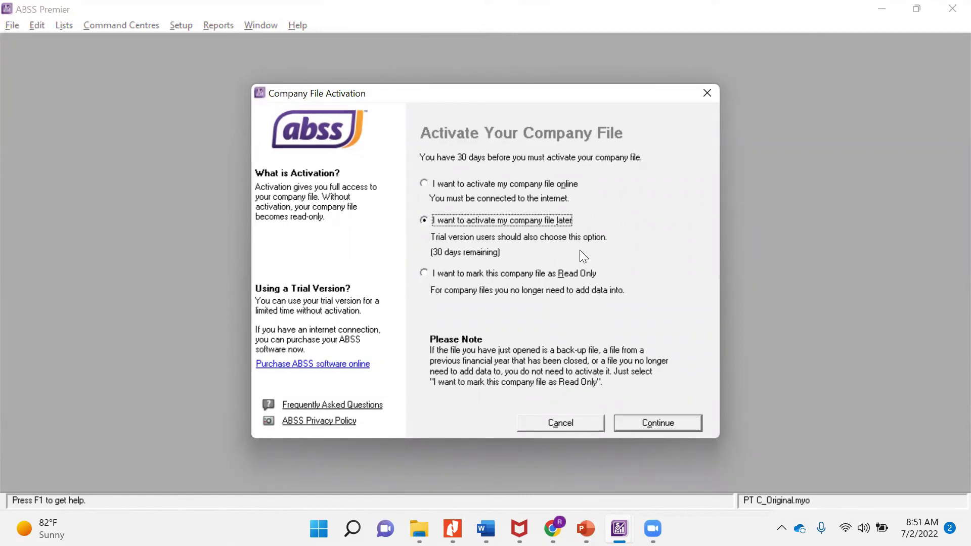
left_click(666, 422)
left_click(493, 320)
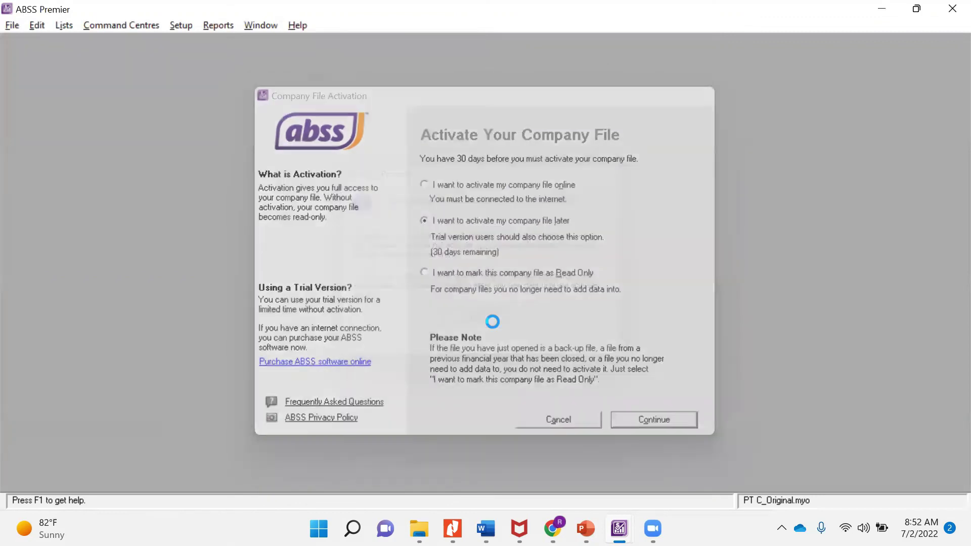